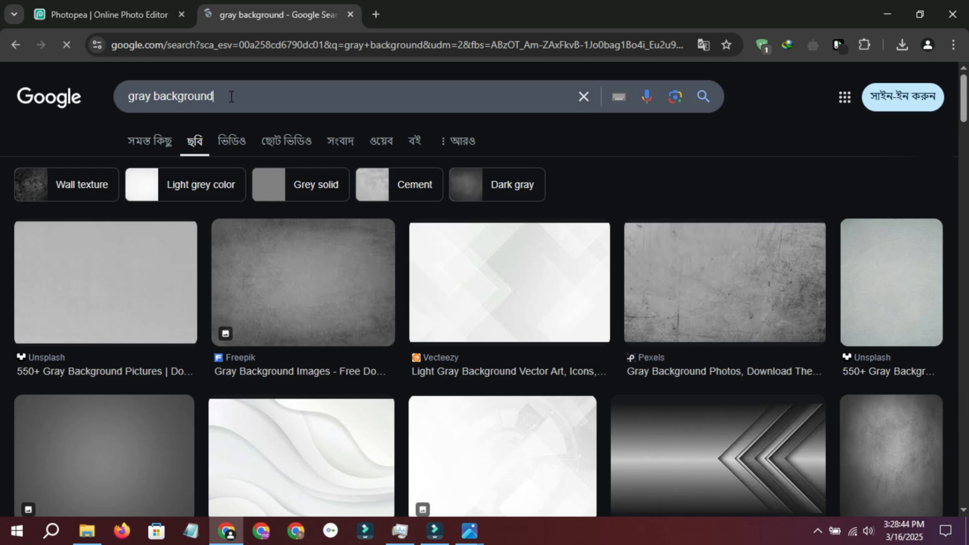
- Search Google Images for "windows 11 logo"
left_click_drag(218, 108, 103, 77)
type("windo")
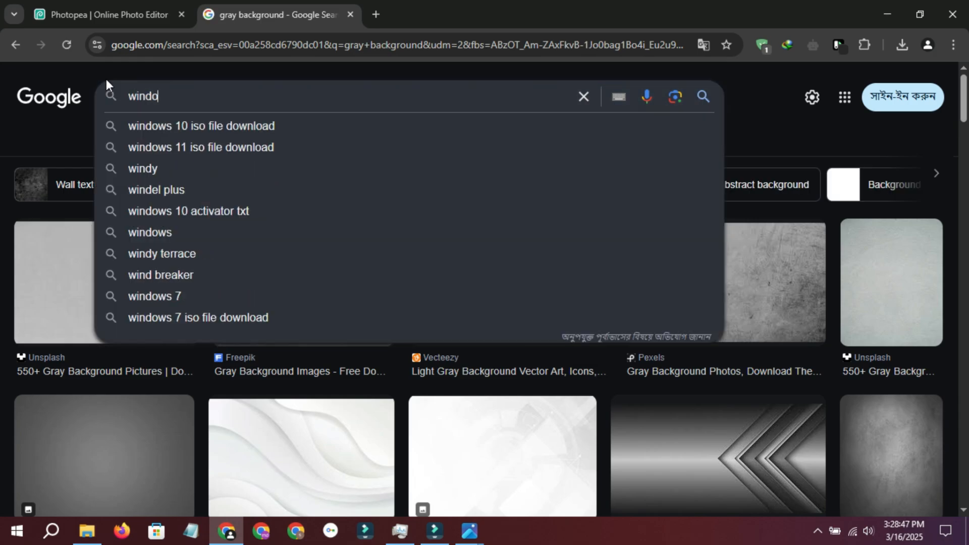
type("ws 11 logo")
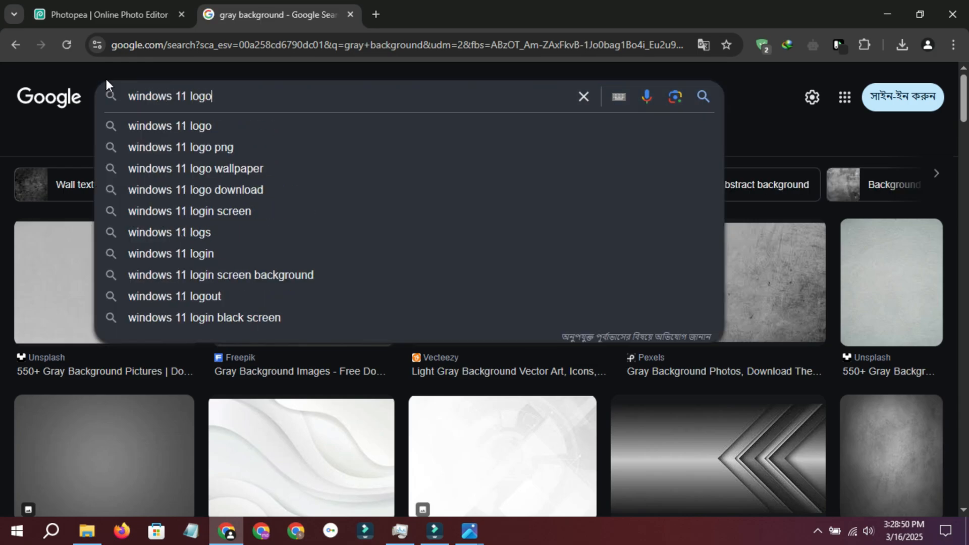
key("Return")
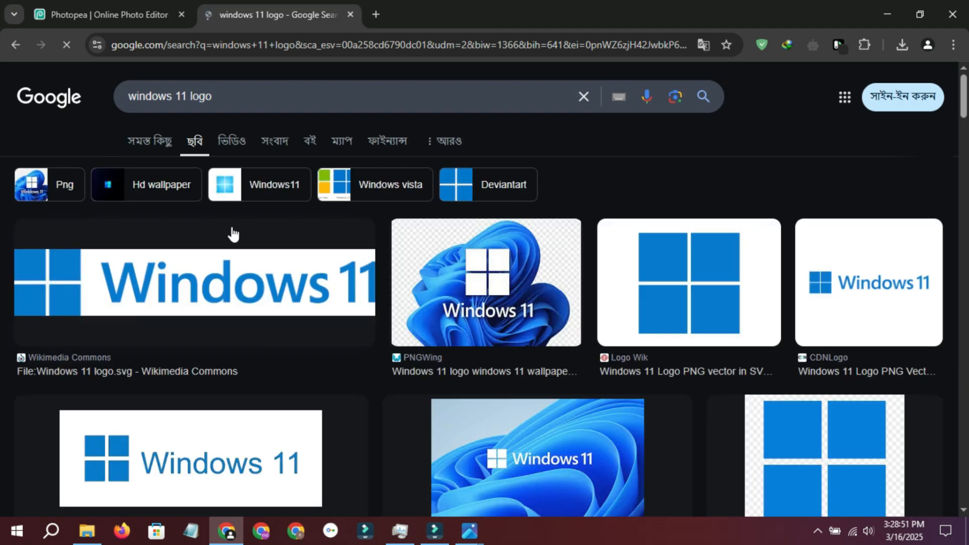
- Browse the image results for a plain four-square Windows 11 logo and open the Logo Wik result's source page
scroll(776, 261, "down", 3)
scroll(776, 262, "down", 10)
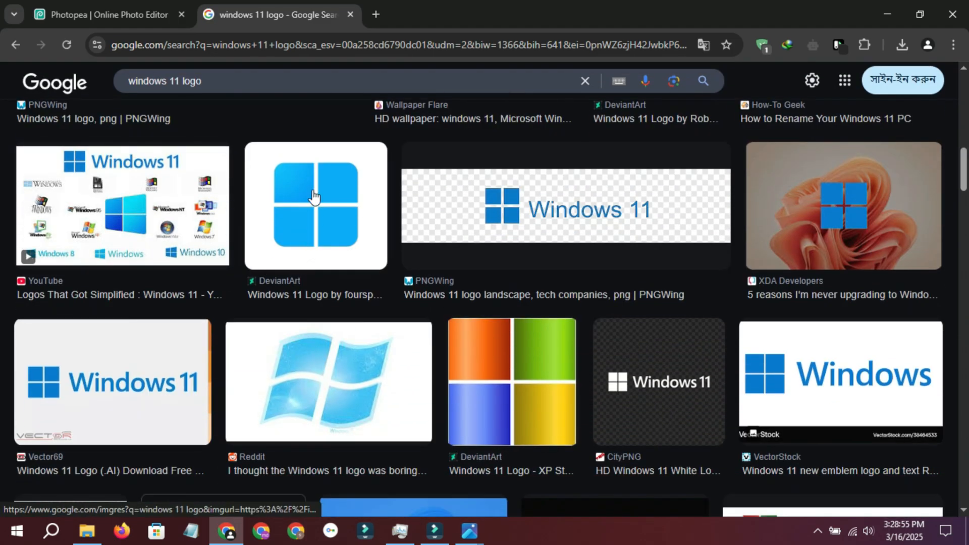
scroll(351, 238, "down", 10)
scroll(435, 268, "down", 15)
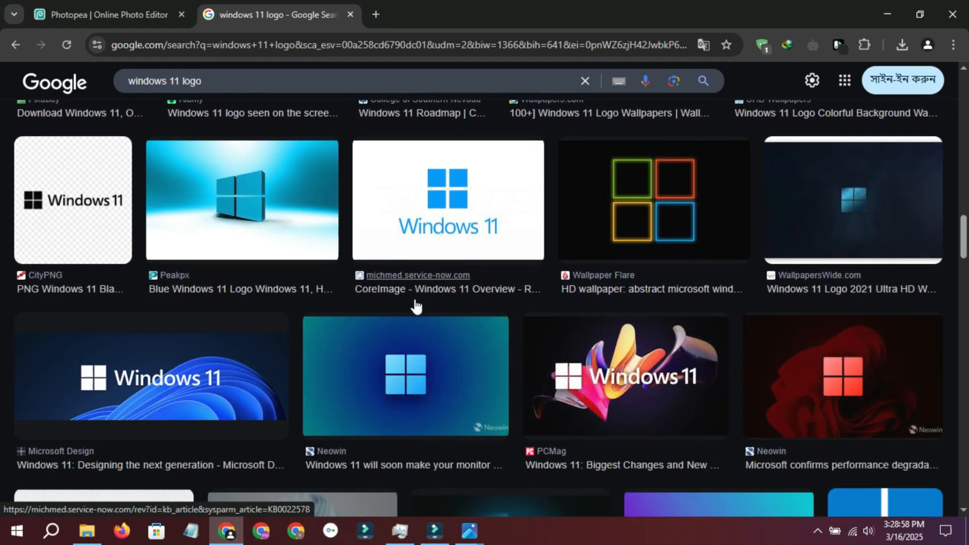
scroll(437, 260, "down", 4)
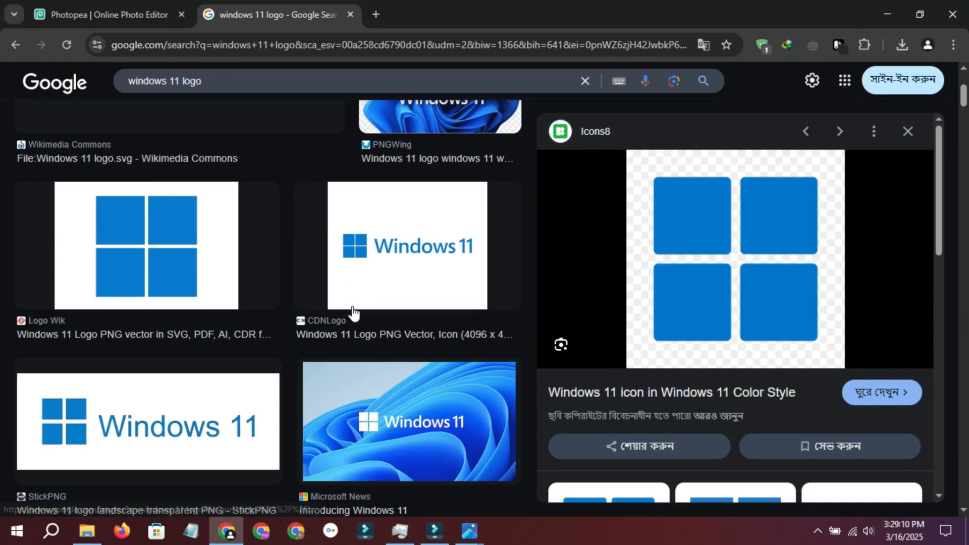
scroll(353, 314, "down", 1)
left_click(184, 206)
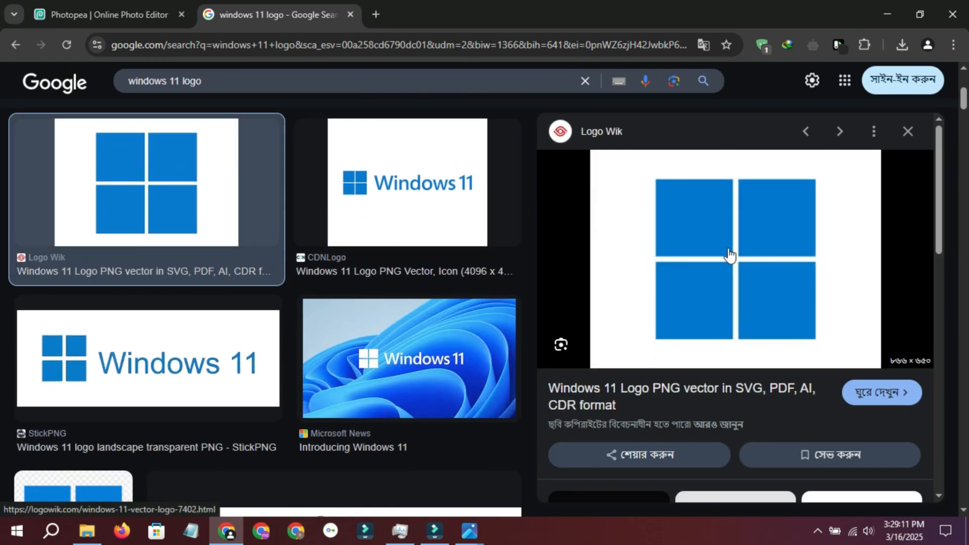
scroll(726, 209, "down", 2)
scroll(727, 210, "up", 2)
left_click(726, 210)
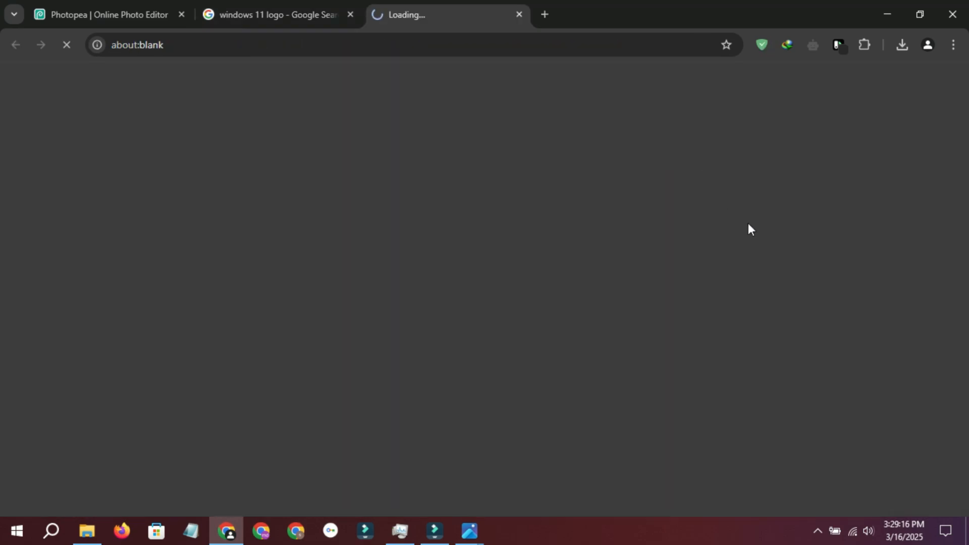
left_click(287, 9)
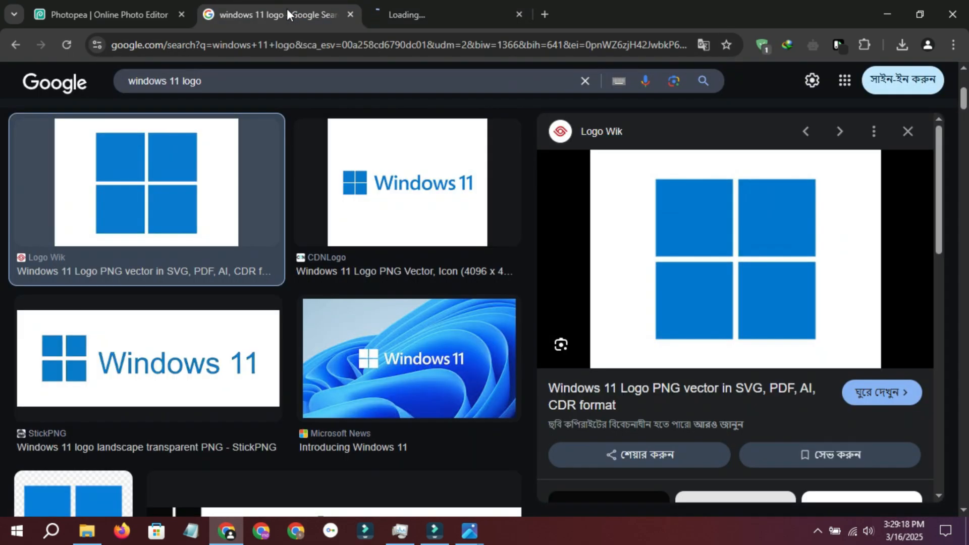
left_click(457, 5)
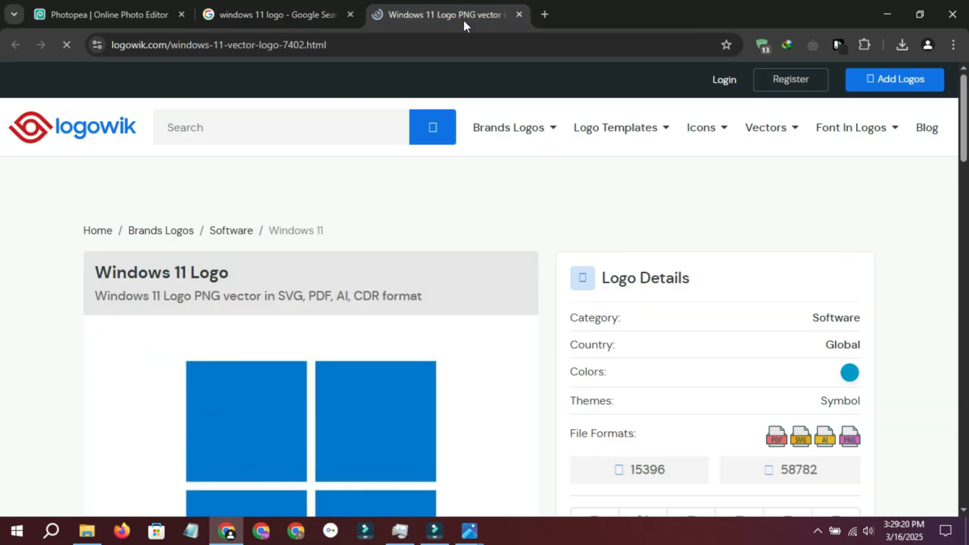
- Download the Windows 11 logo from Logowik in PNG format and preview the downloaded file
scroll(393, 275, "down", 4)
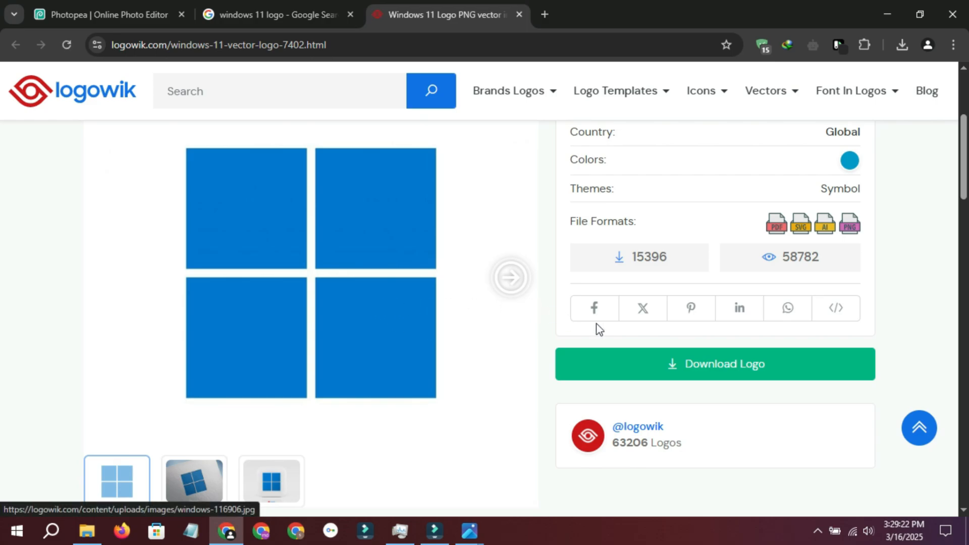
left_click(706, 359)
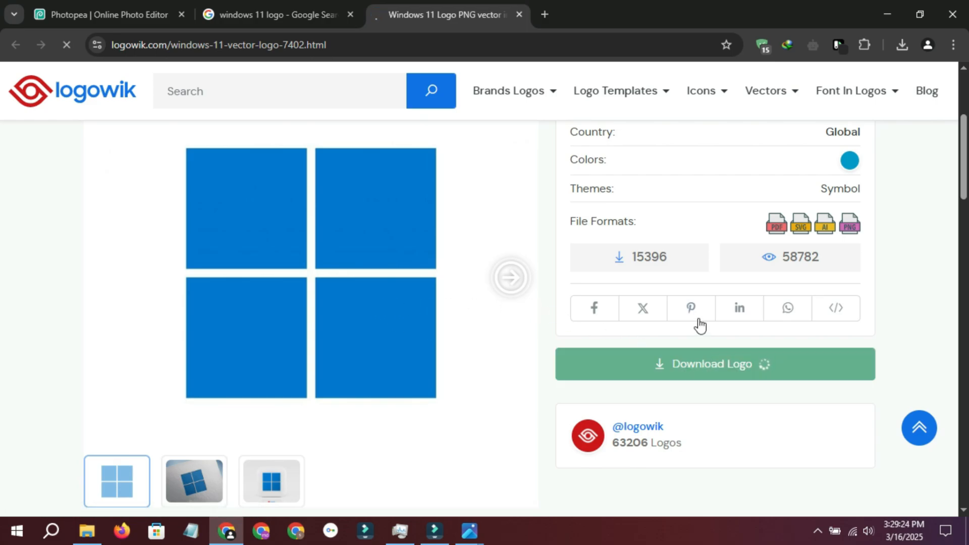
scroll(520, 257, "down", 7)
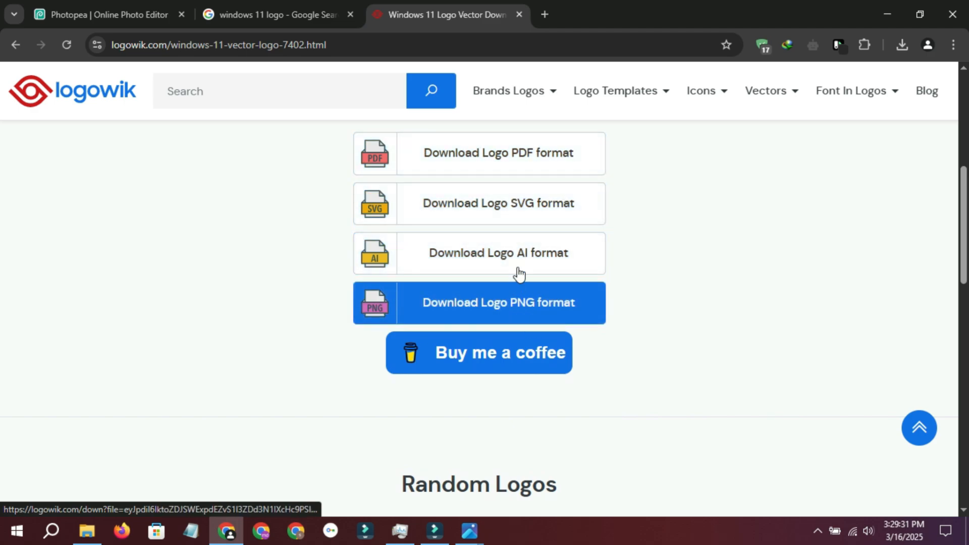
left_click(540, 303)
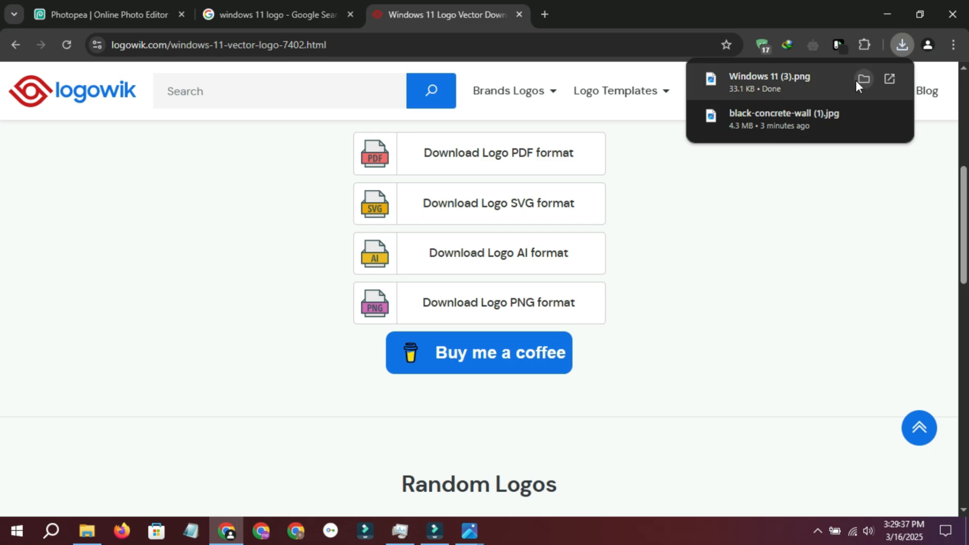
left_click(834, 80)
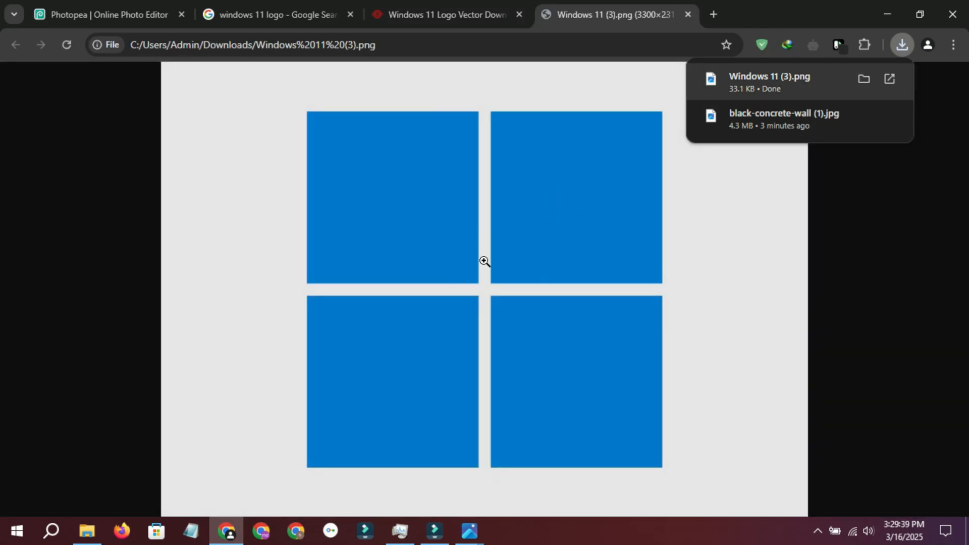
left_click(688, 14)
- Switch to Photopea, place the downloaded Windows 11 (3).png in the project, and move its layer above all the others
left_click(126, 14)
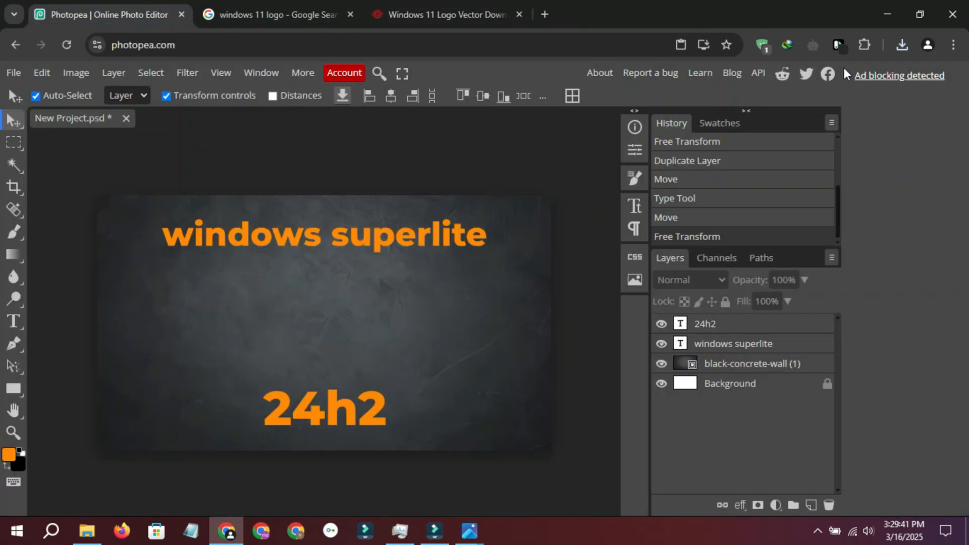
left_click(895, 50)
left_click_drag(820, 106, 304, 319)
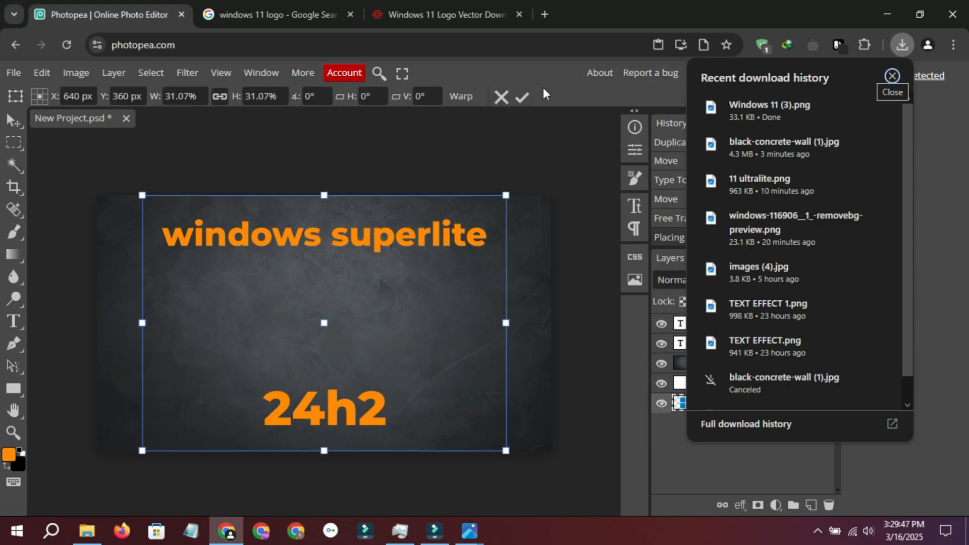
left_click(525, 97)
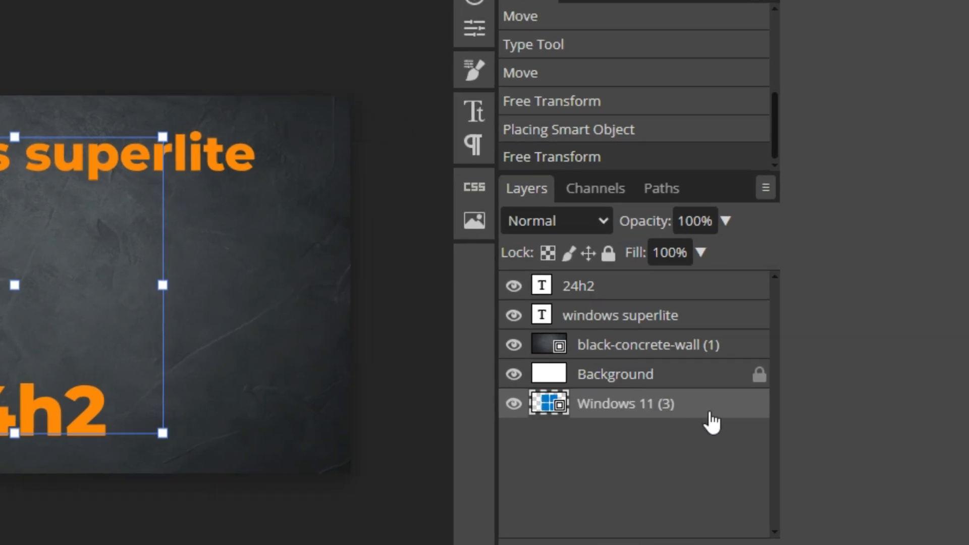
left_click_drag(700, 411, 704, 284)
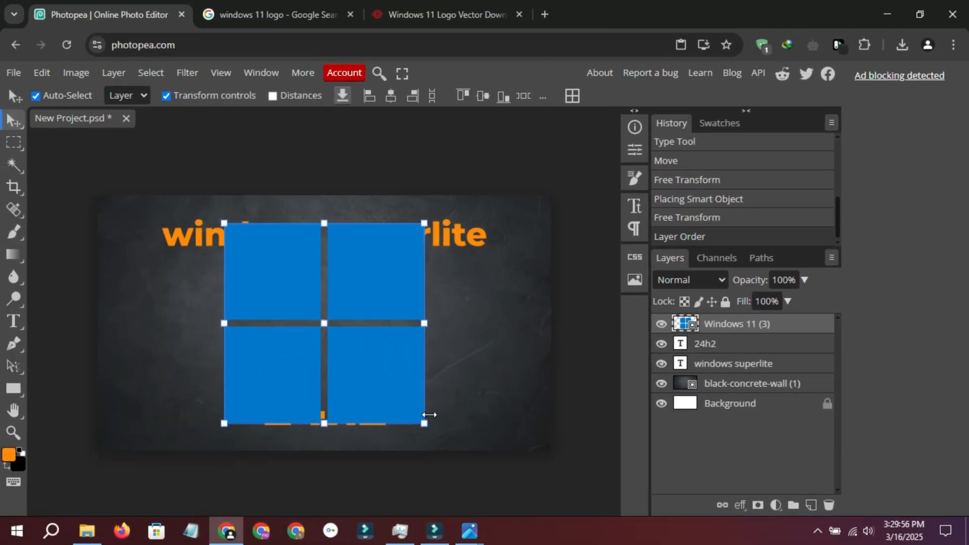
- Scale the Windows 11 logo proportionally to about 14.75% and centre it on the canvas between the two text lines
left_click(424, 426)
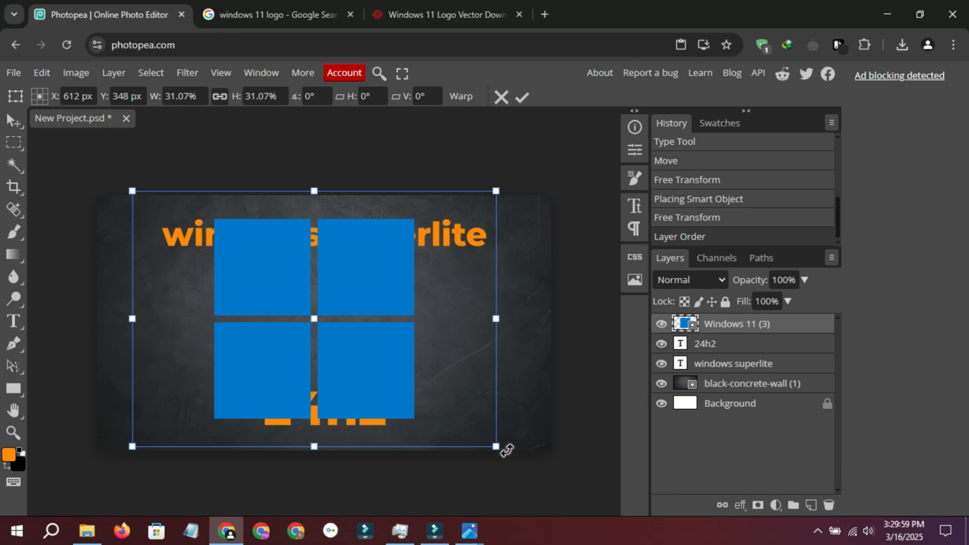
left_click_drag(503, 448, 351, 294)
left_click_drag(270, 251, 365, 318)
key("shift+Up")
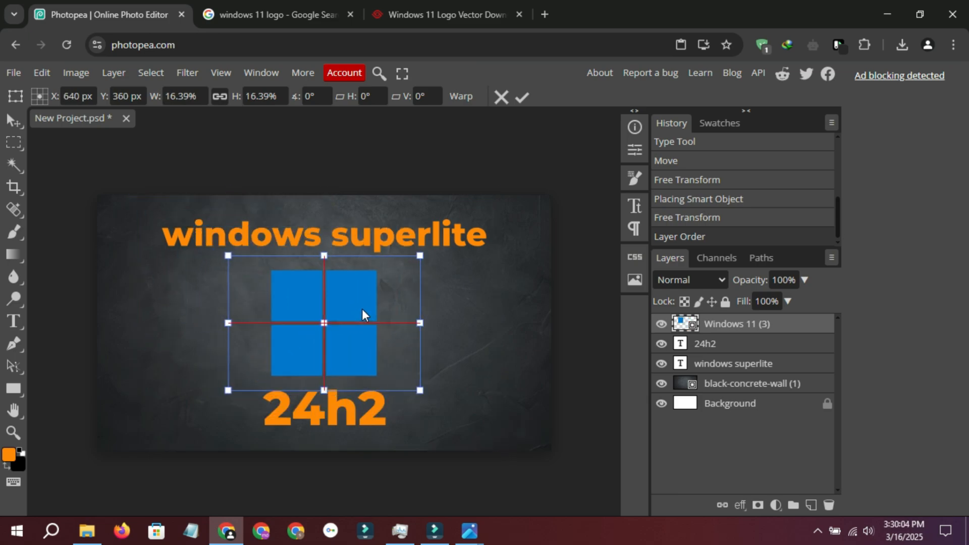
left_click_drag(420, 390, 411, 383)
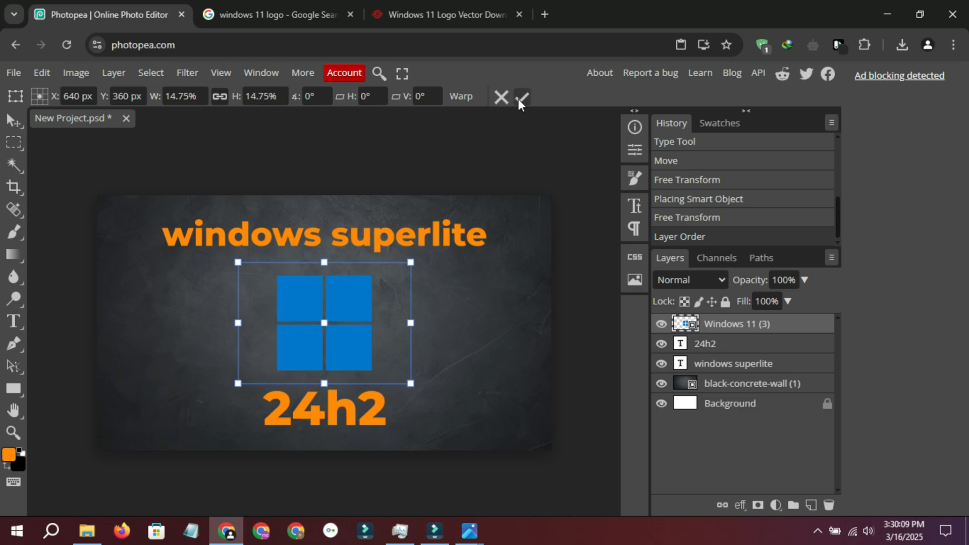
left_click(521, 98)
left_click(540, 129)
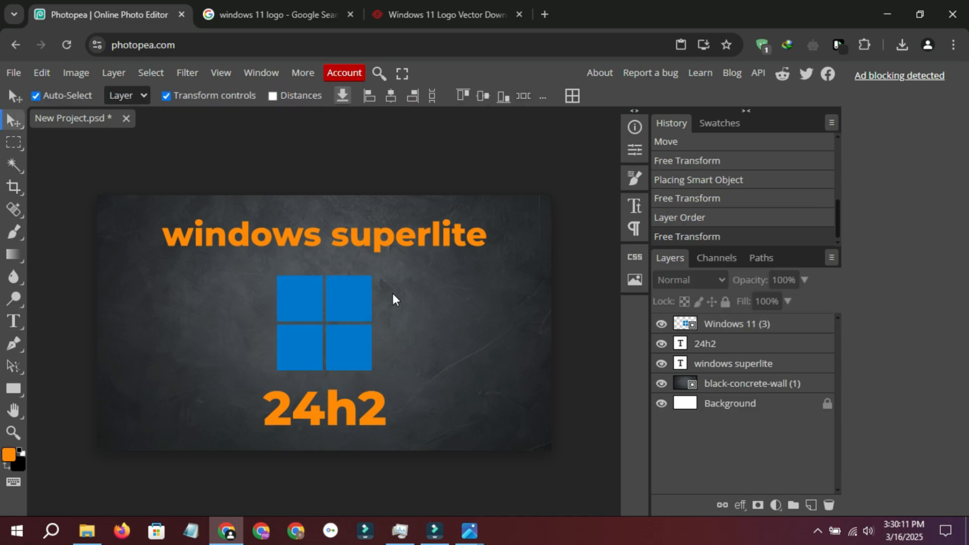
- Capitalise the title text so it reads "Windows Superlite" and recentre it horizontally above the logo
double_click(229, 233)
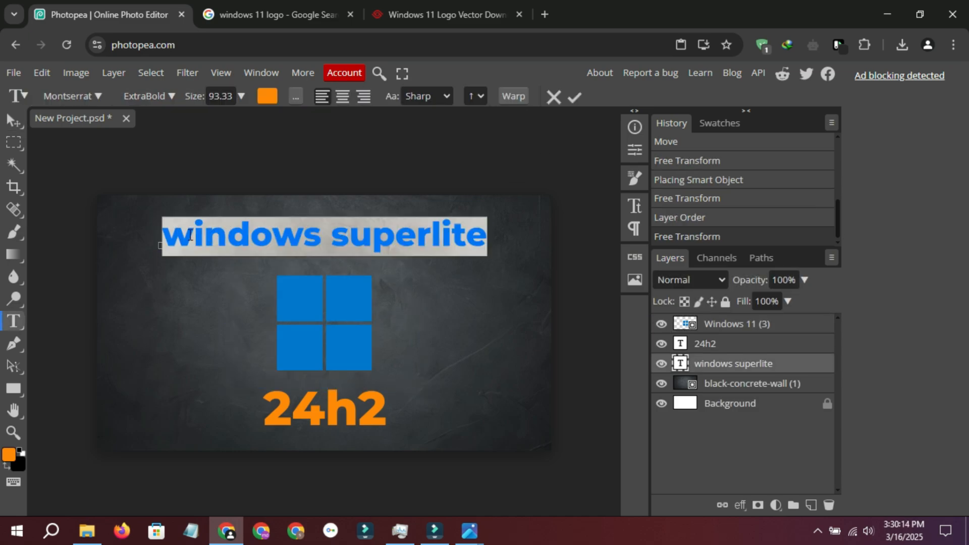
left_click(194, 235)
key("BackSpace")
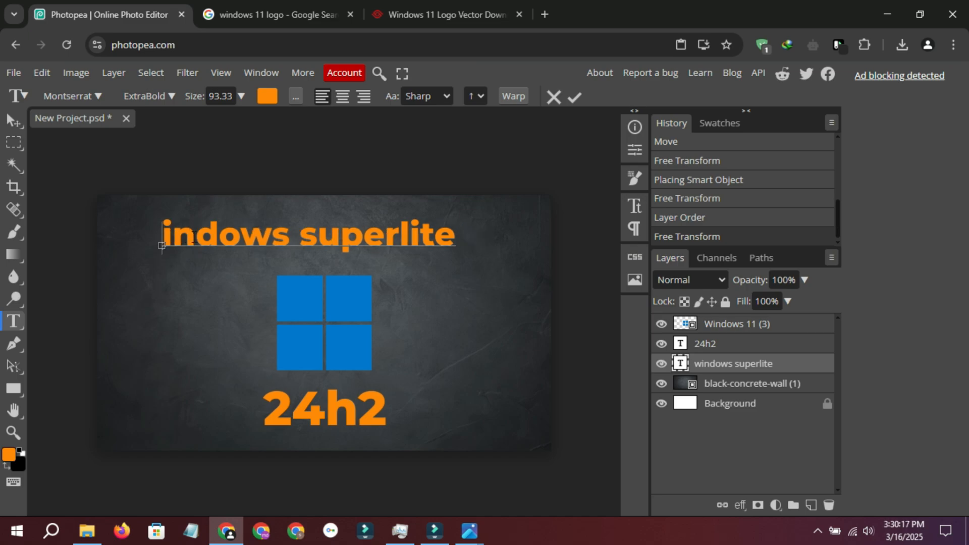
type("W")
left_click(352, 231)
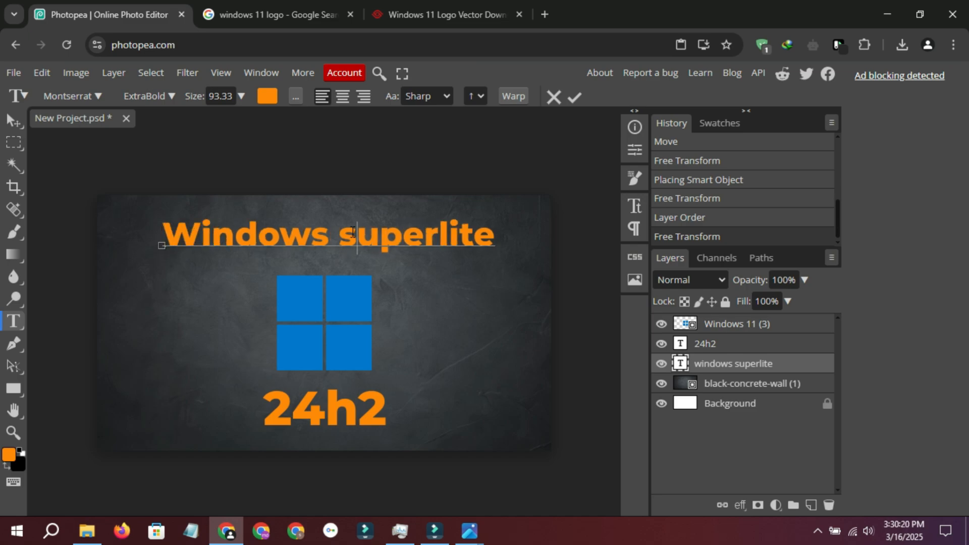
key("BackSpace")
type("S")
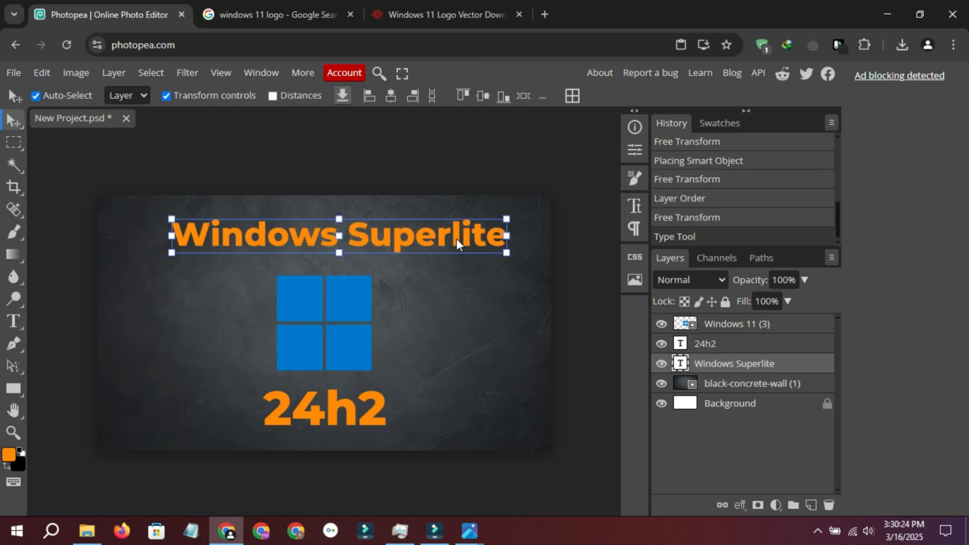
left_click_drag(456, 239, 442, 239)
- Examine the text and logo effects in the reference image 11 ultralite.png, then return to the Photopea project
left_click(470, 530)
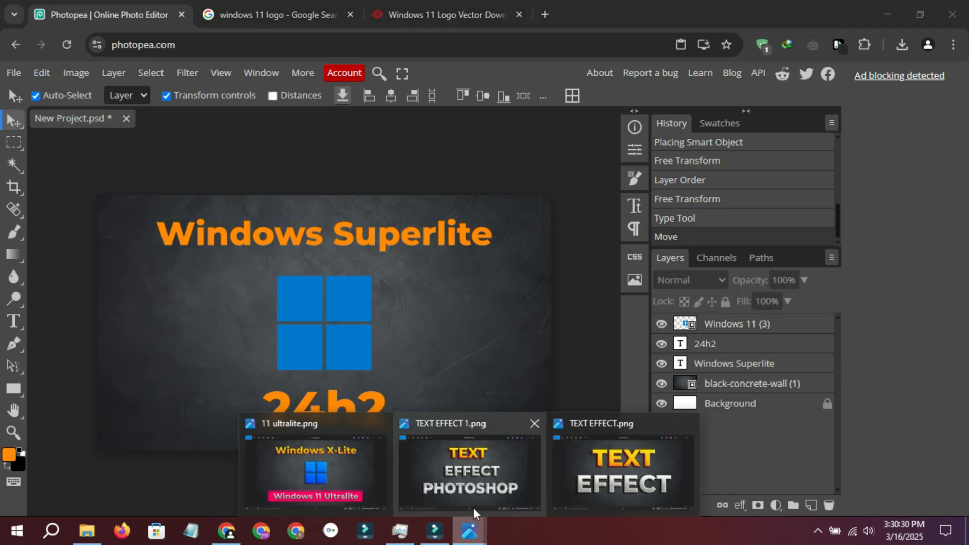
left_click(353, 444)
scroll(423, 82, "up", 2)
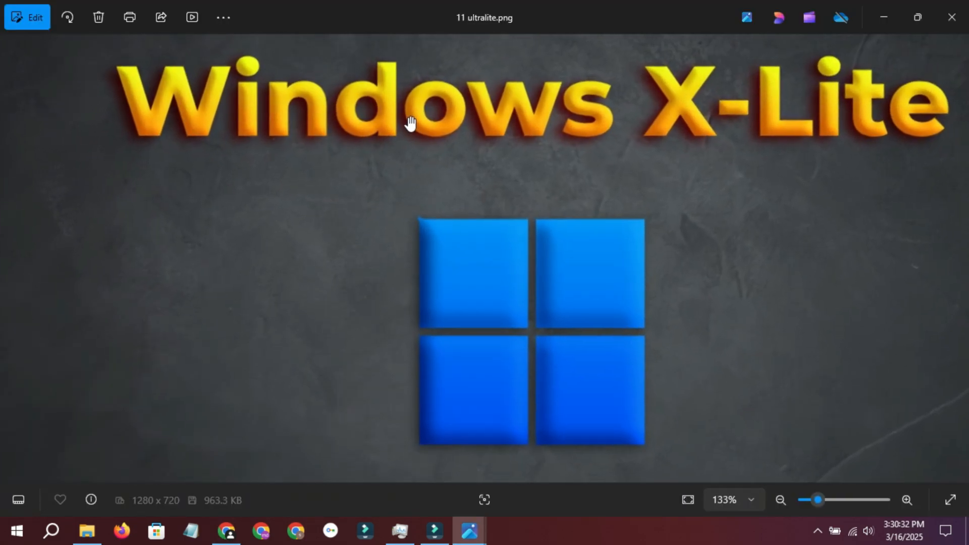
scroll(402, 152, "down", 2)
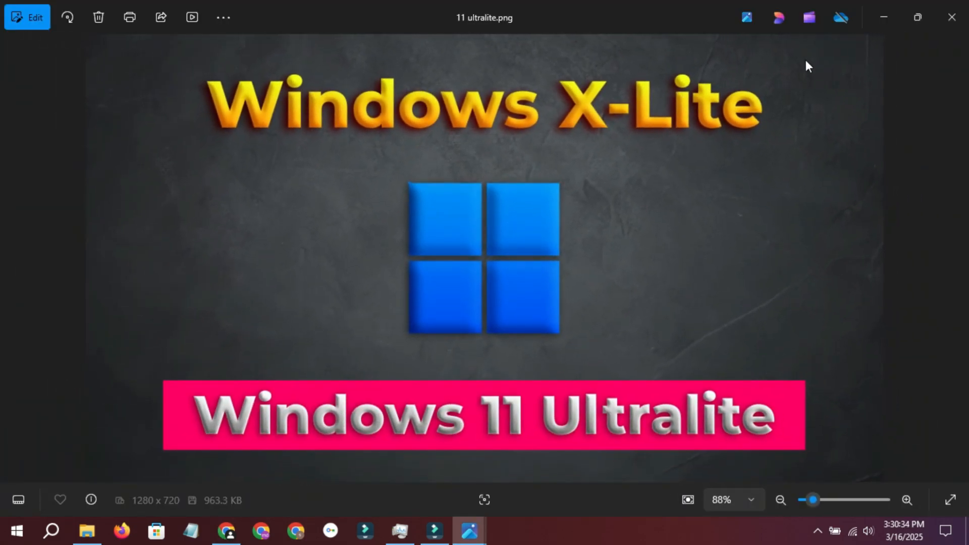
left_click(884, 17)
- Add a Gradient Overlay effect to the Windows Superlite text layer in the Photopea project
left_click(437, 234)
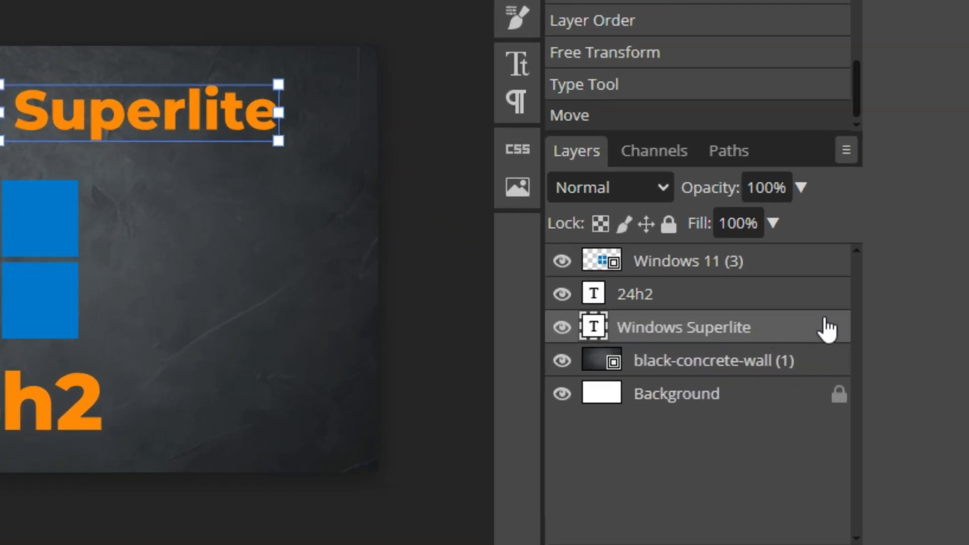
double_click(827, 329)
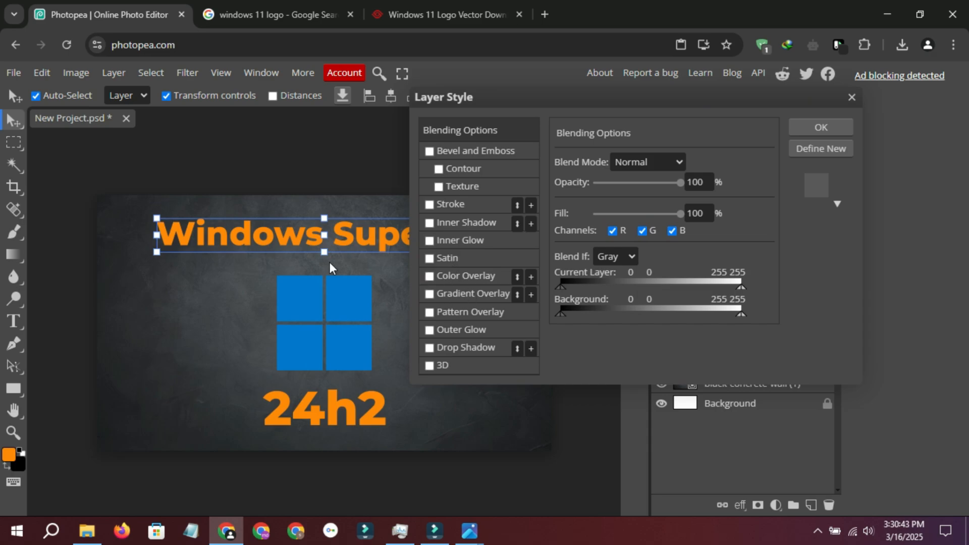
left_click(452, 295)
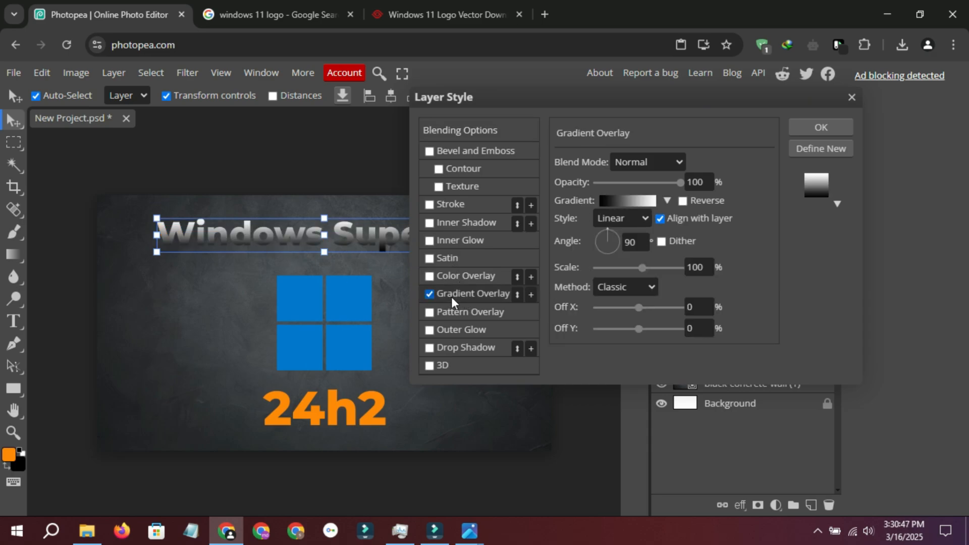
- Change the black start stop of the title's overlay gradient to orange #ff7800
left_click(611, 200)
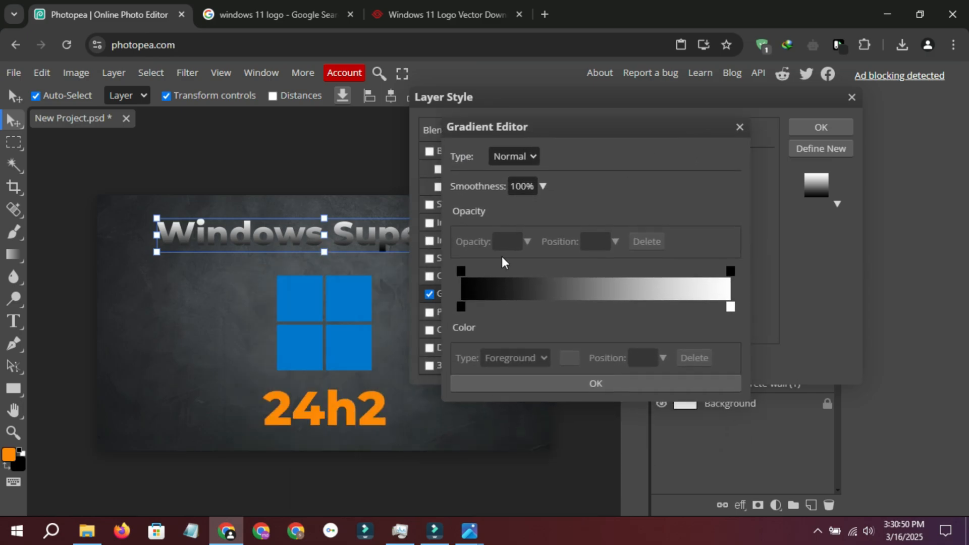
left_click(461, 307)
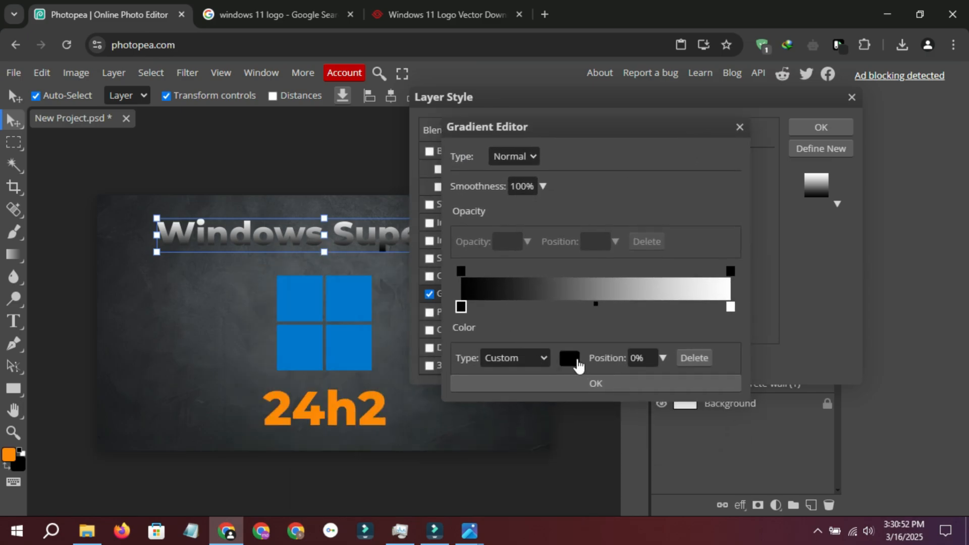
left_click(569, 358)
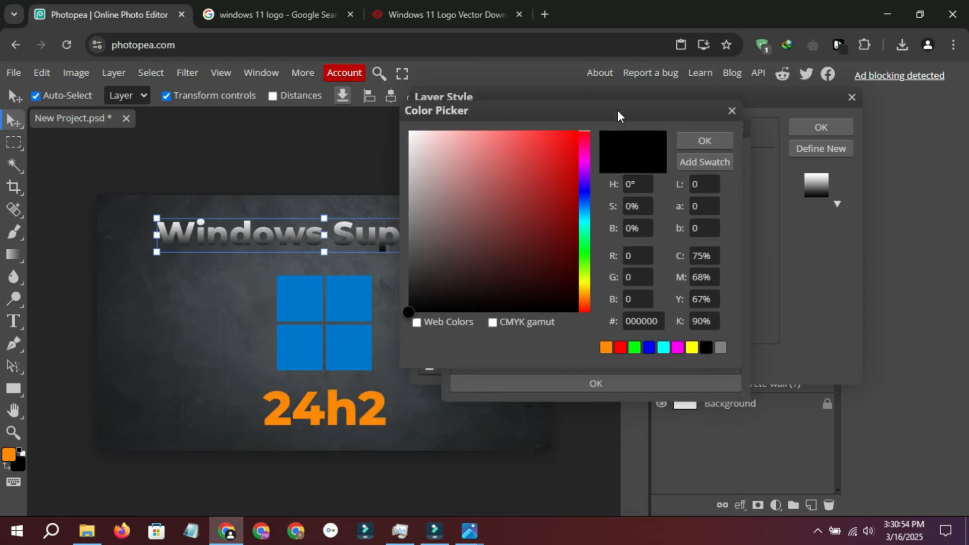
left_click_drag(587, 279, 586, 297)
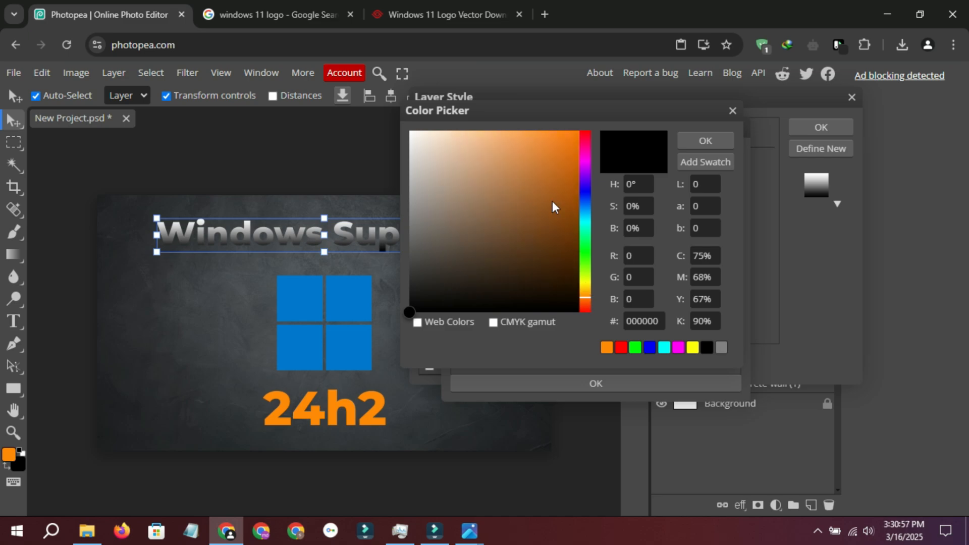
left_click(574, 160)
left_click_drag(584, 150, 622, 111)
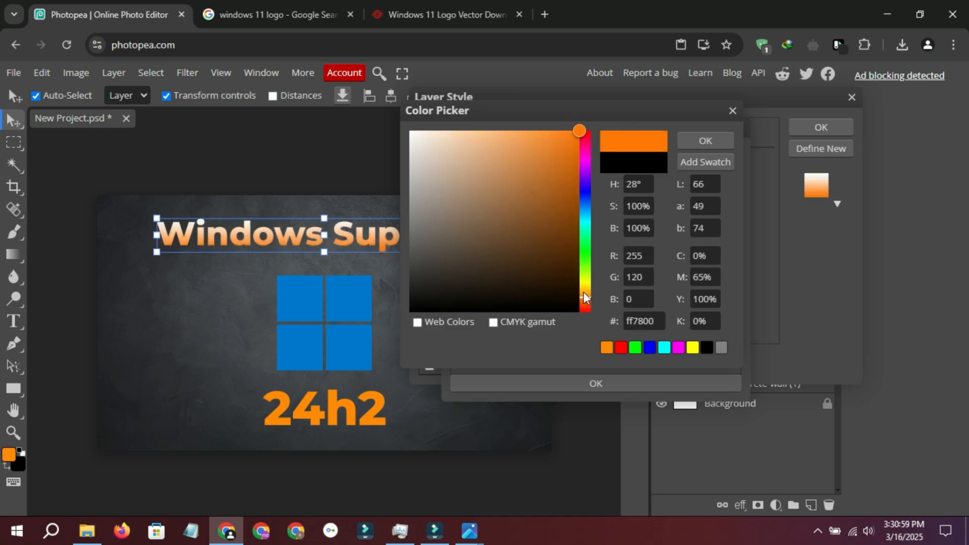
left_click(706, 141)
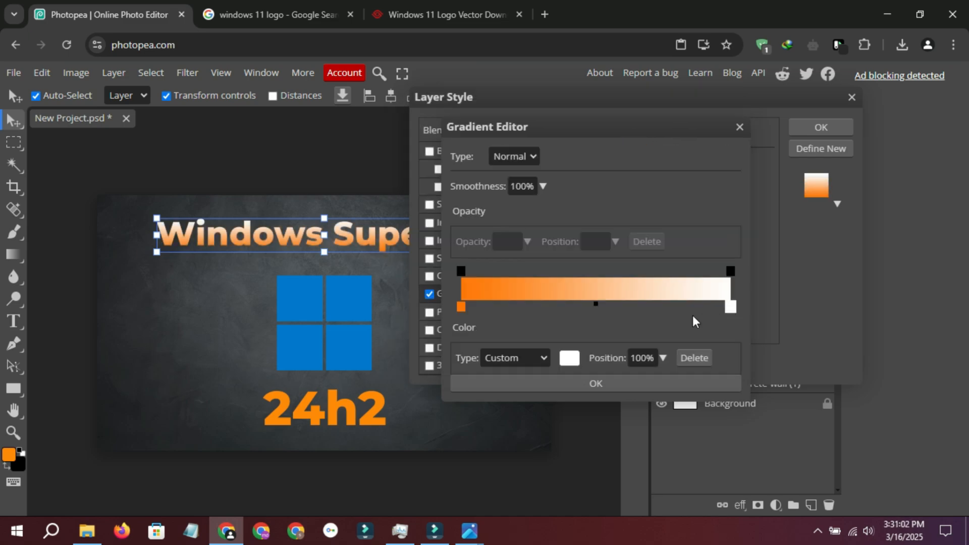
- Change the white end stop of the title's overlay gradient to a bright golden yellow
left_click(570, 358)
left_click(586, 285)
mouse_move(566, 152)
left_mouse_down()
mouse_move(677, 68)
mouse_move(656, 70)
left_mouse_up()
left_click(706, 140)
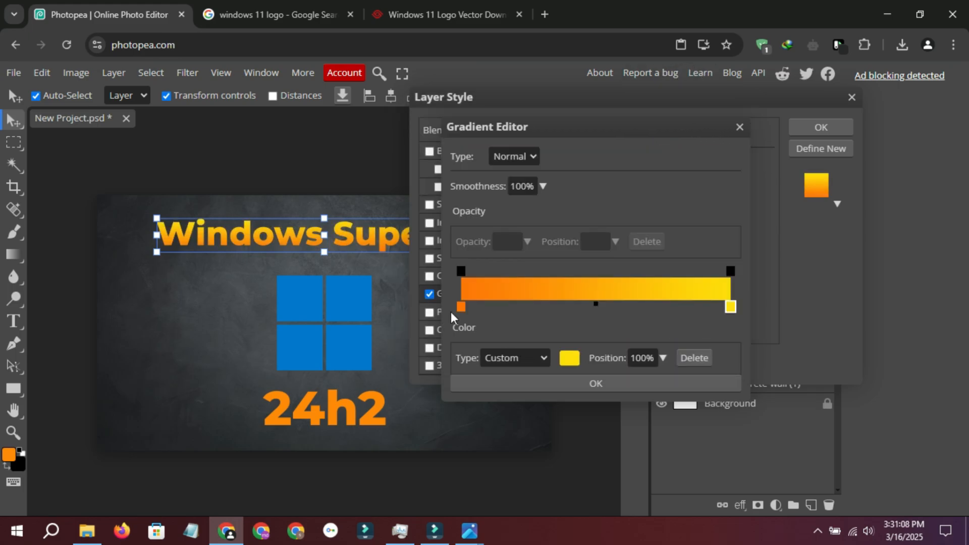
- Shift the gradient's orange start stop to a slightly redder orange and accept the edited gradient
left_click(461, 306)
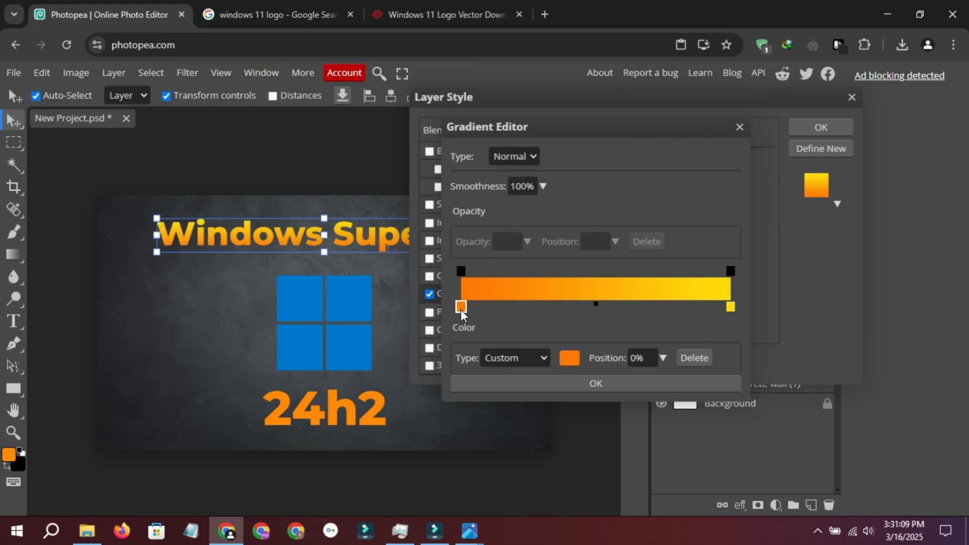
left_click(570, 358)
left_click_drag(586, 299, 587, 301)
left_click(705, 141)
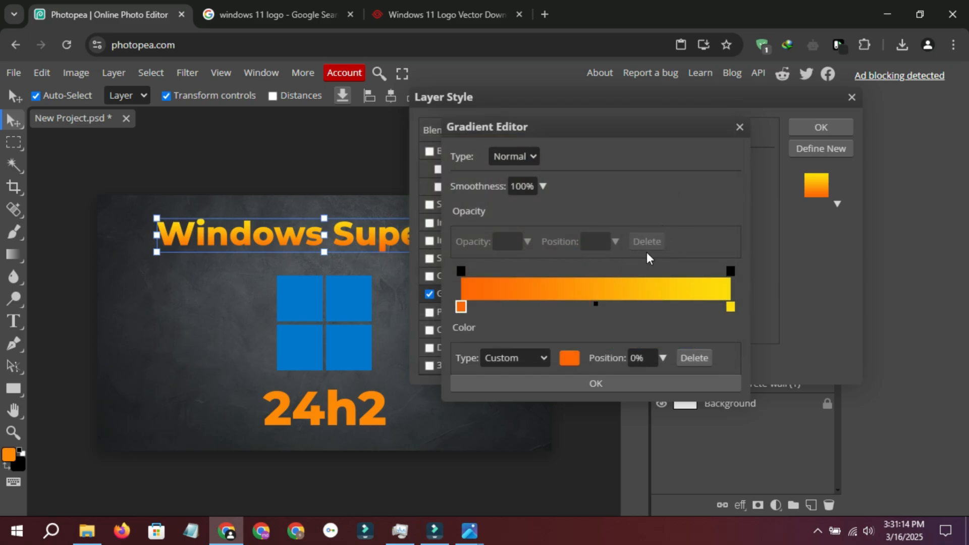
left_click(613, 387)
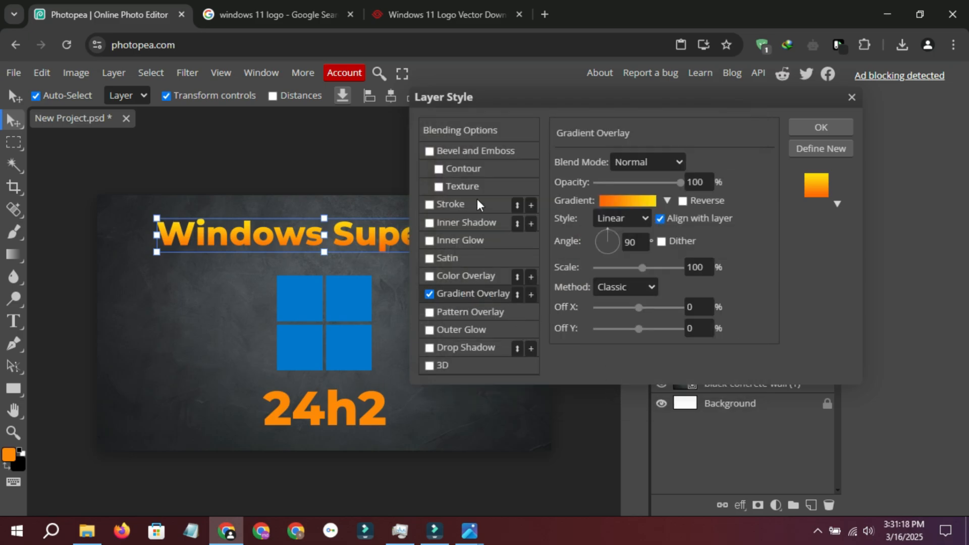
- Add Bevel and Emboss to the title text and set its Screen highlight colour to a muted yellow
left_click(482, 153)
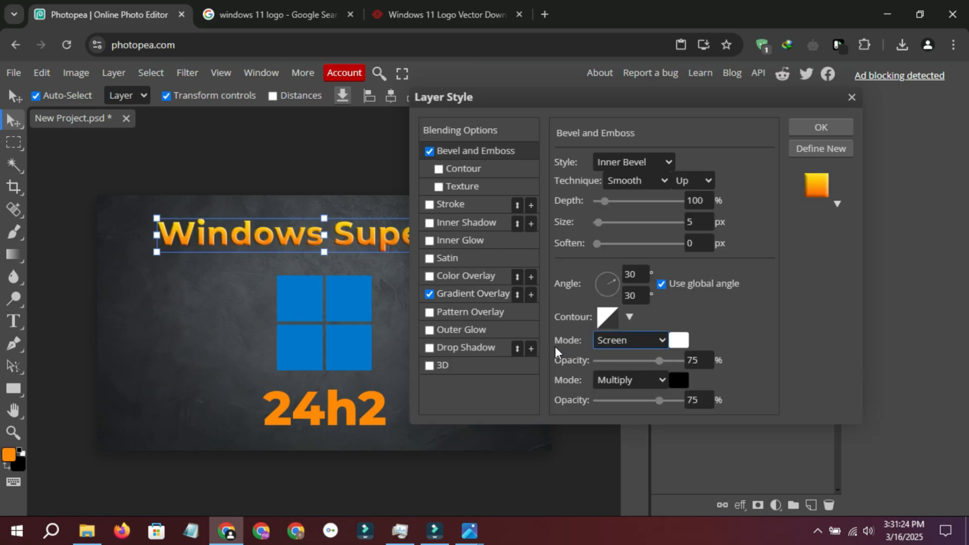
left_click(679, 340)
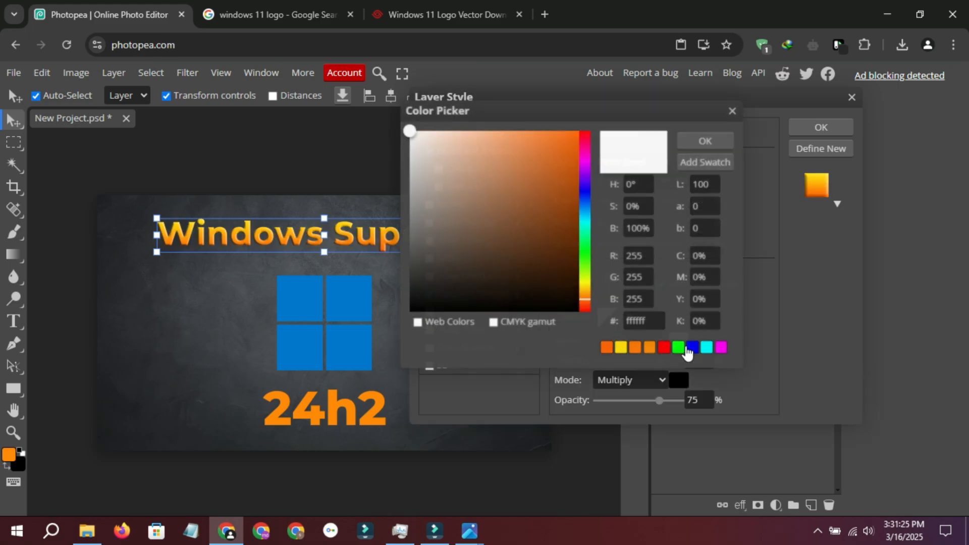
mouse_move(545, 202)
left_mouse_down()
mouse_move(567, 188)
mouse_move(600, 134)
mouse_move(562, 154)
mouse_move(573, 160)
mouse_move(562, 153)
mouse_move(544, 161)
left_mouse_up()
left_click(587, 285)
left_click(705, 141)
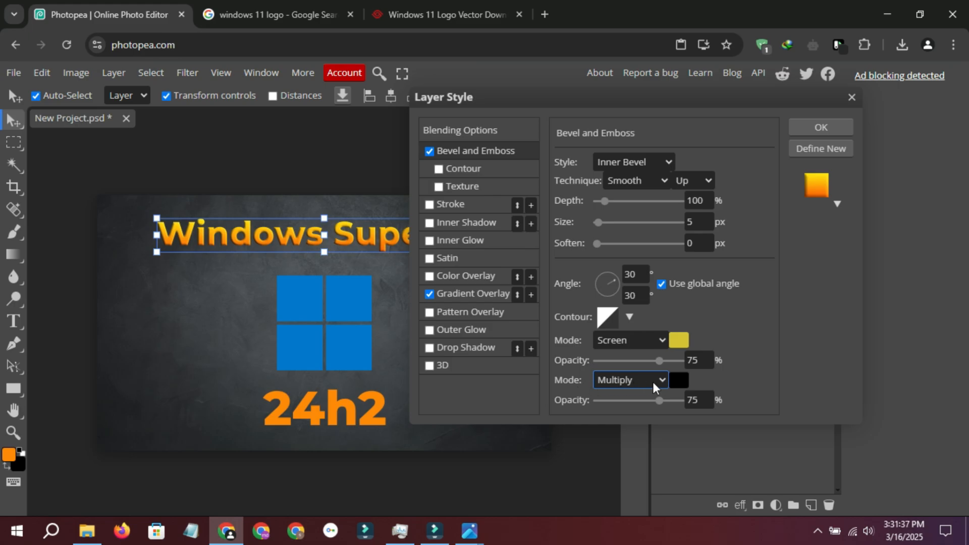
- Set the bevel's Multiply shadow colour to dark orange #ba4600, its size to 10 px and its soften to 4 px
left_click(680, 384)
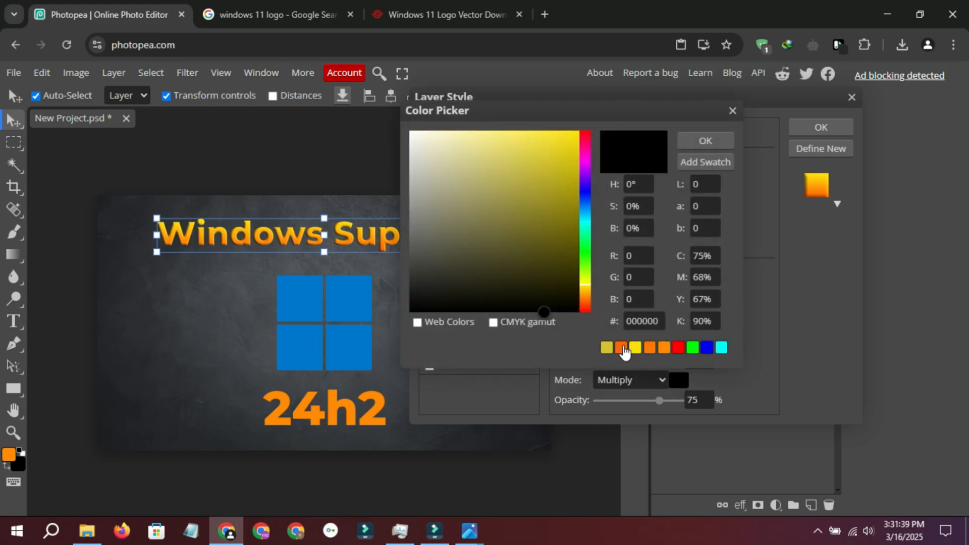
left_click(585, 300)
left_click(554, 227)
mouse_move(557, 227)
left_mouse_down()
mouse_move(568, 173)
mouse_move(561, 162)
mouse_move(573, 162)
mouse_move(583, 185)
left_mouse_up()
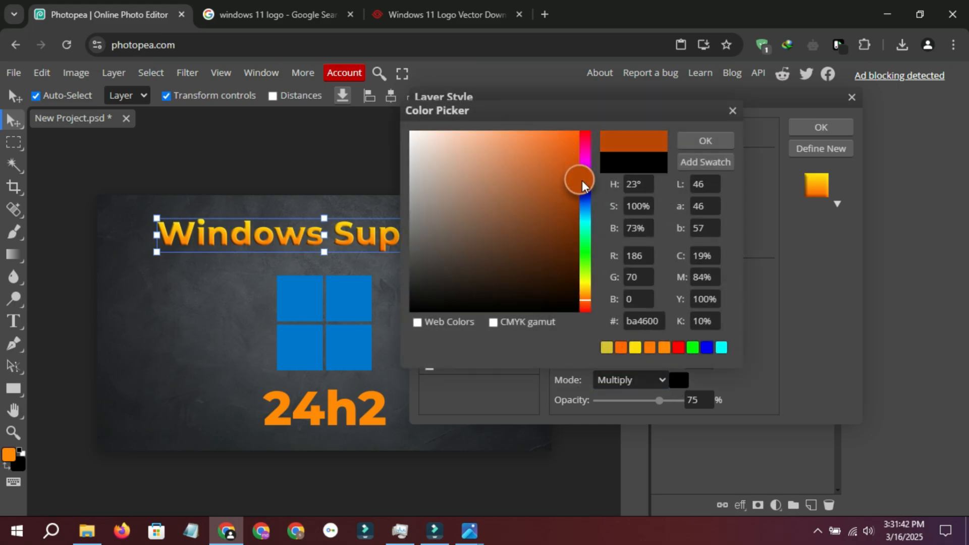
left_click(697, 143)
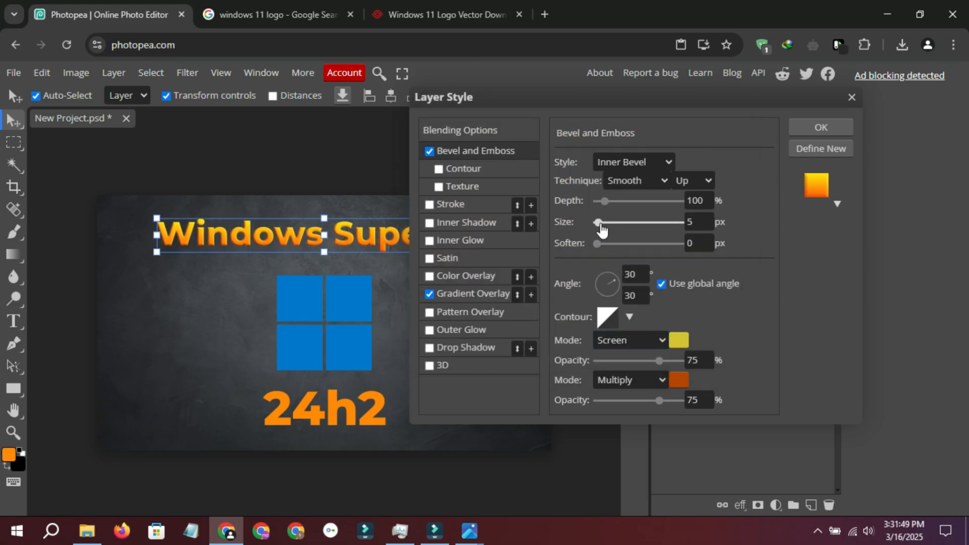
left_click_drag(601, 226, 615, 264)
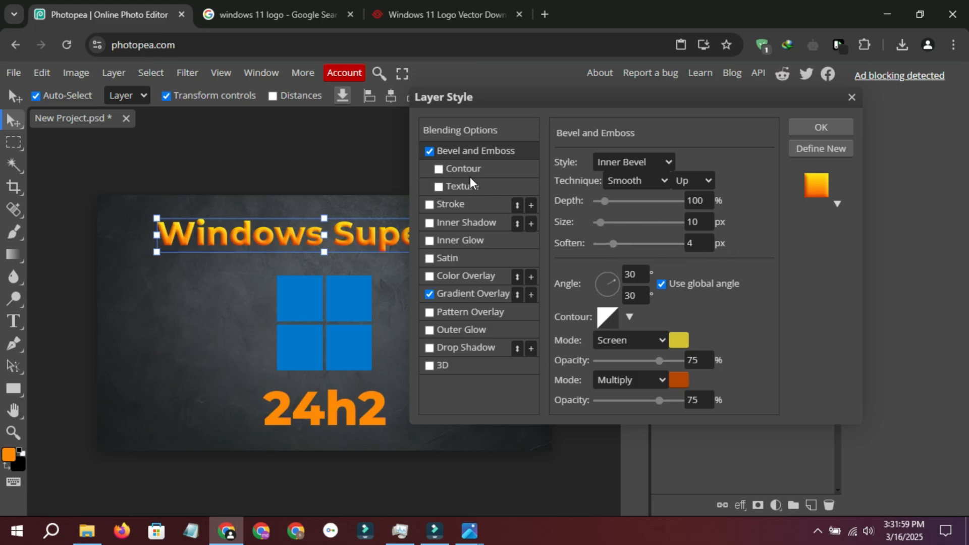
- Try a white outside stroke and an inner shadow on the title text
left_click(465, 203)
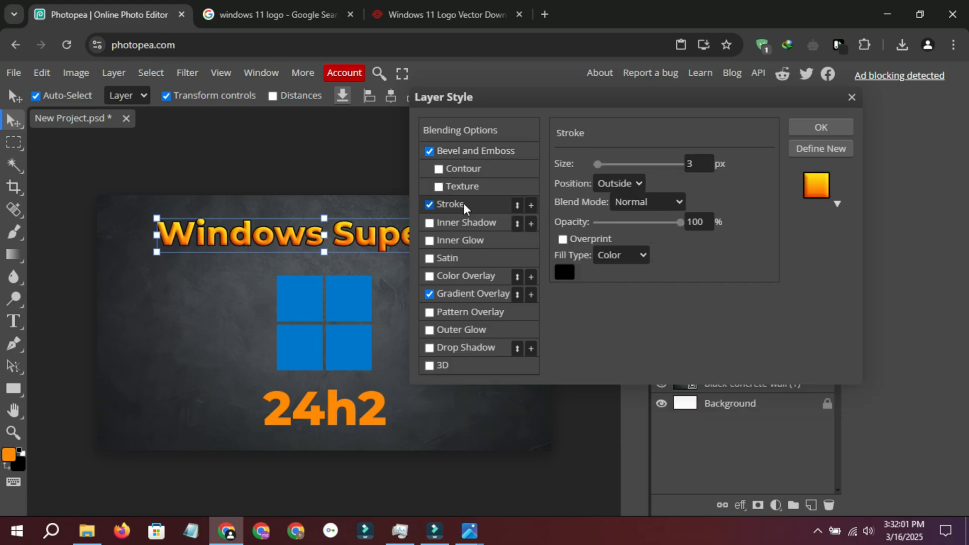
left_click(565, 274)
left_click_drag(444, 208, 408, 130)
left_click(699, 140)
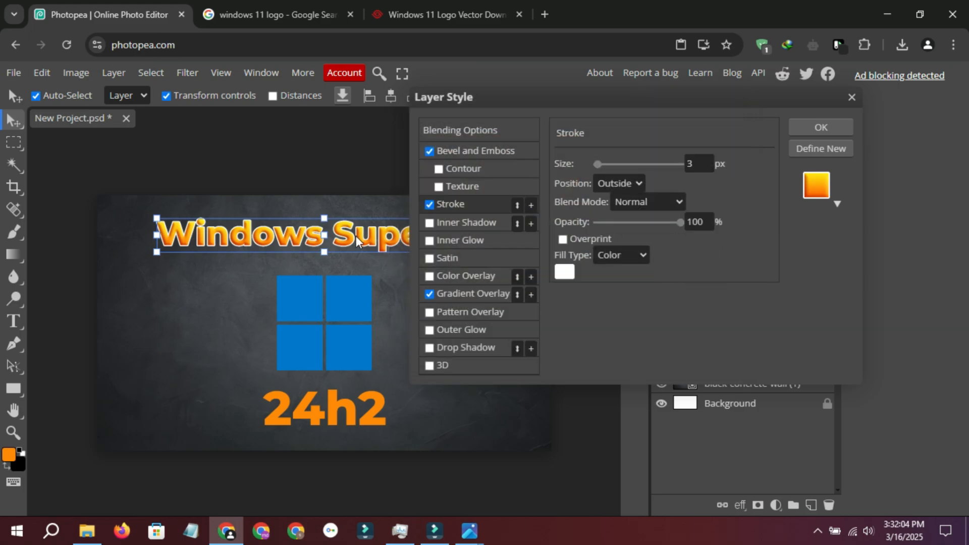
left_click(429, 205)
left_click(453, 225)
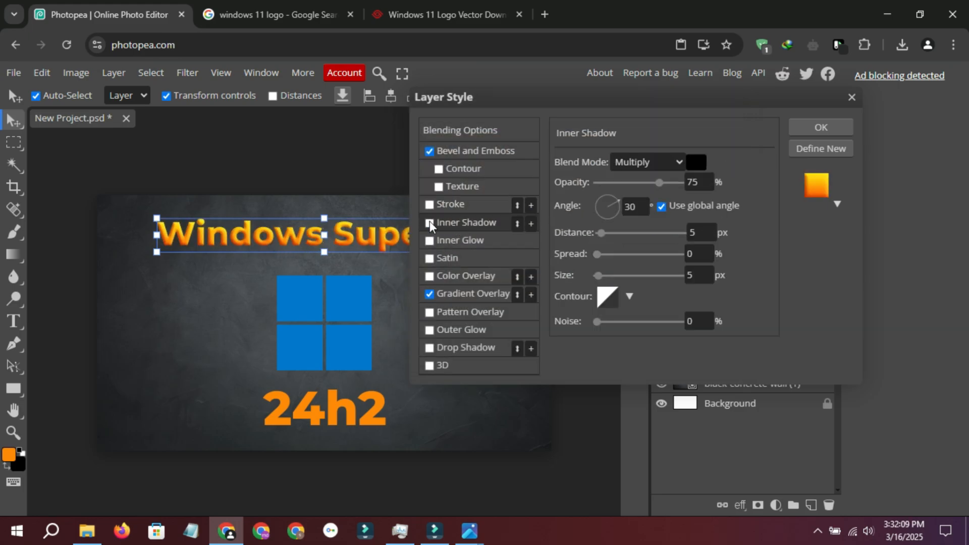
- Add a Drop Shadow to the title text with about 77% opacity and a distance of 6 px
left_click(455, 348)
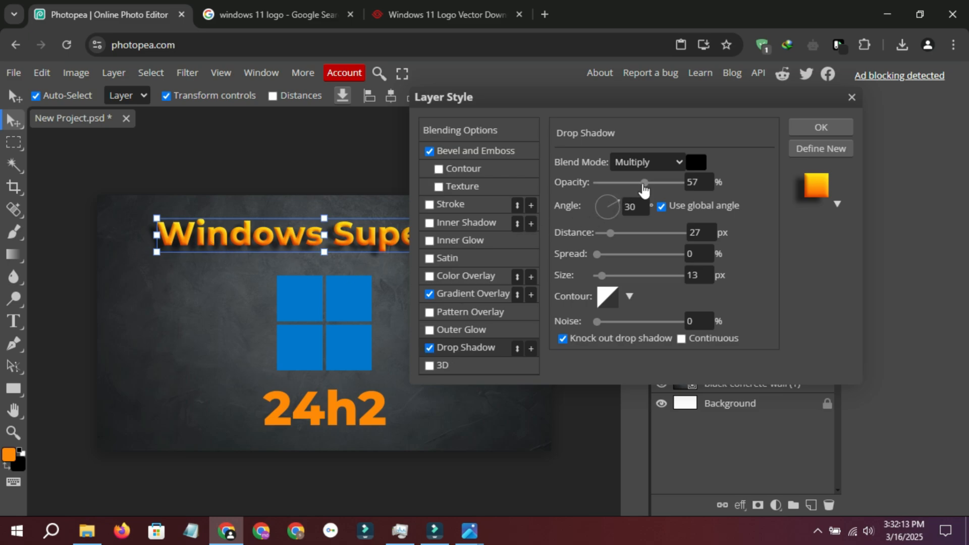
left_click_drag(643, 189, 660, 187)
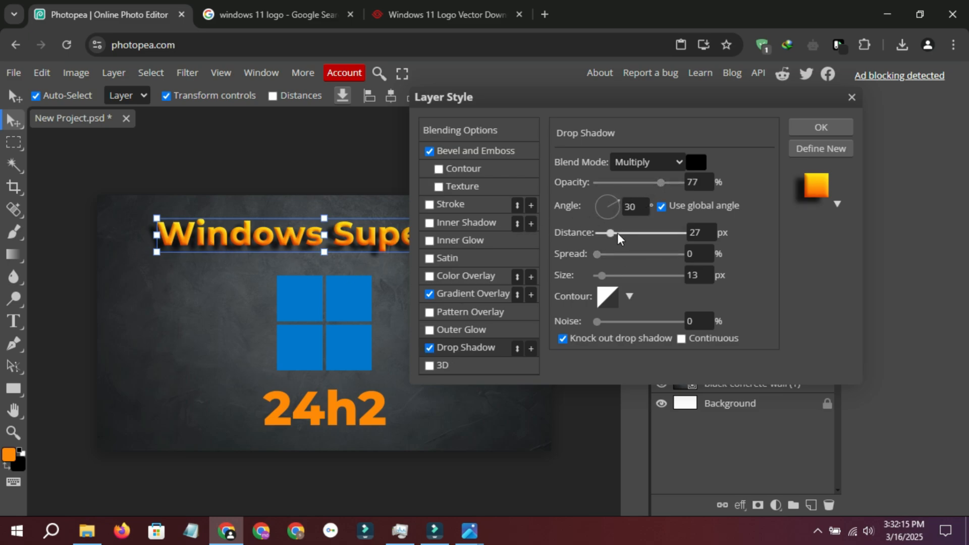
left_click_drag(620, 238, 604, 242)
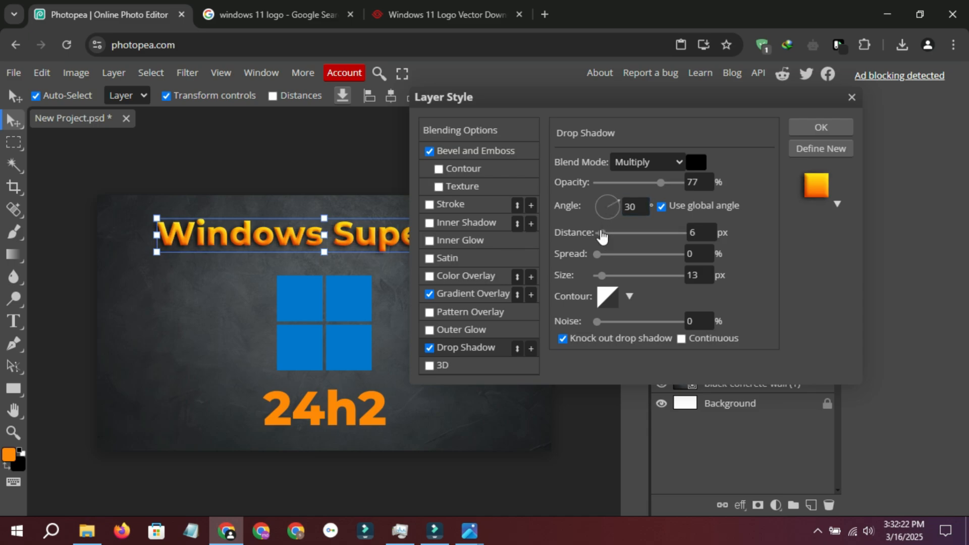
mouse_move(661, 183)
left_mouse_down()
mouse_move(699, 189)
mouse_move(669, 184)
left_mouse_up()
- Change the drop shadow colour to red #ff0000, set its opacity to 100%, and apply the title's layer style
left_click(697, 162)
left_click_drag(574, 288, 686, 89)
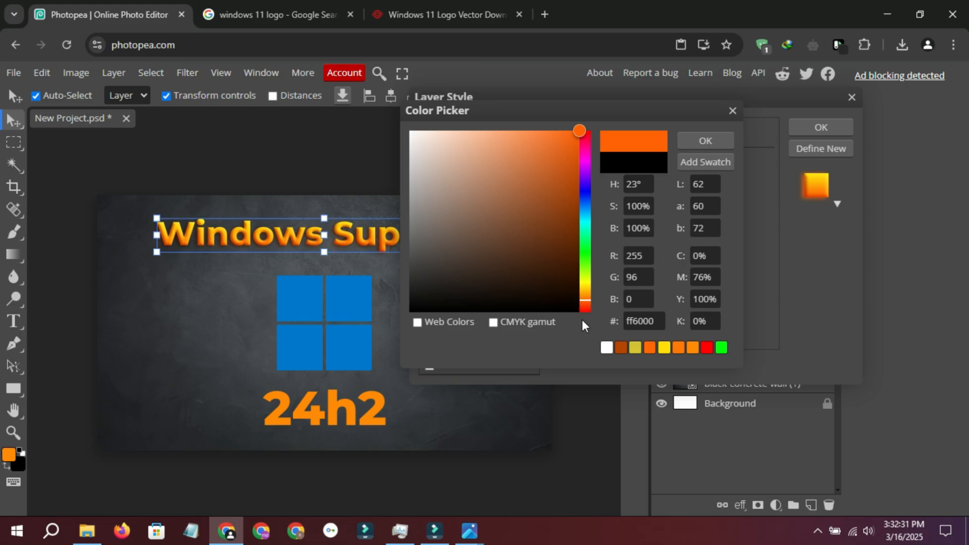
left_click_drag(583, 319, 583, 333)
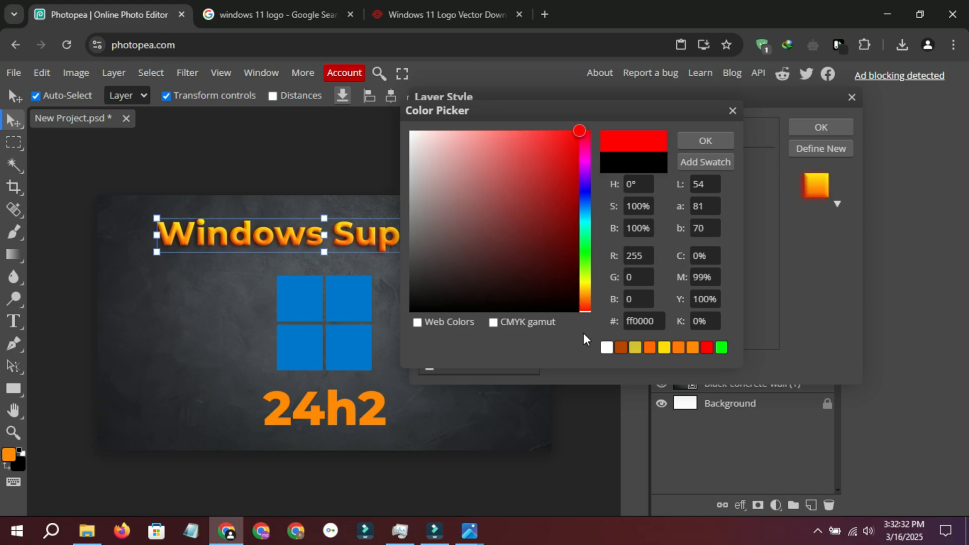
left_click(706, 141)
left_click_drag(662, 183, 744, 183)
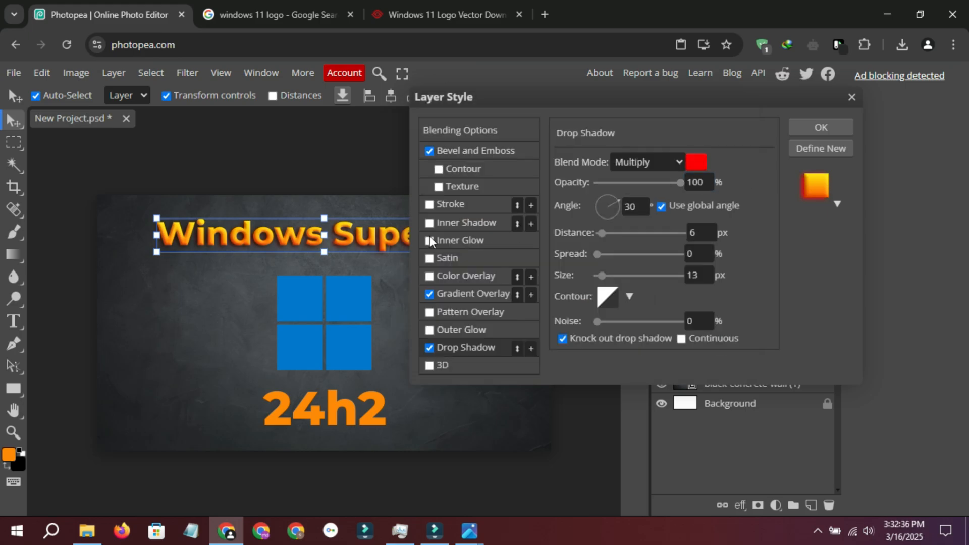
mouse_move(602, 233)
left_mouse_down()
mouse_move(614, 231)
mouse_move(604, 238)
left_mouse_up()
left_click(841, 127)
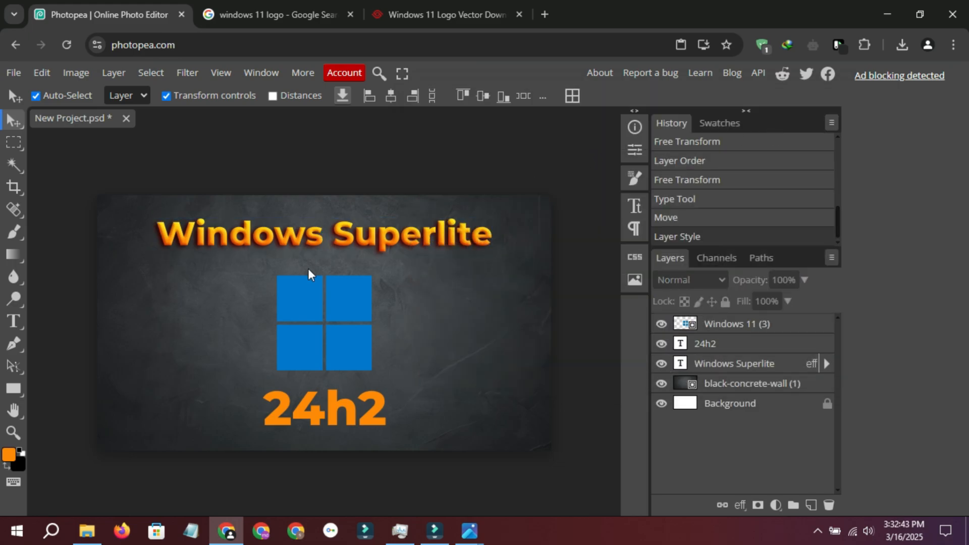
- Open the layer style of the 24h2 text and add a Gradient Overlay
scroll(285, 279, "up", 2)
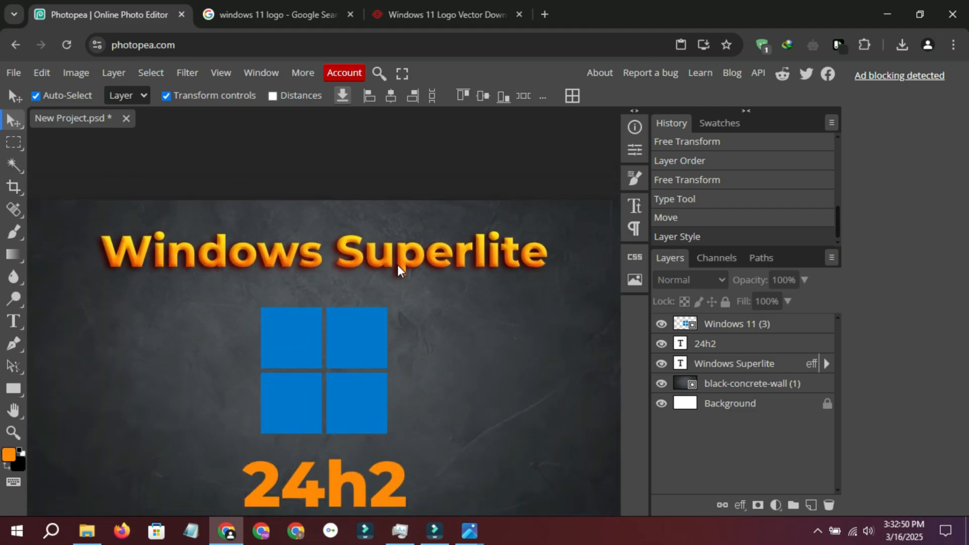
scroll(398, 264, "down", 3)
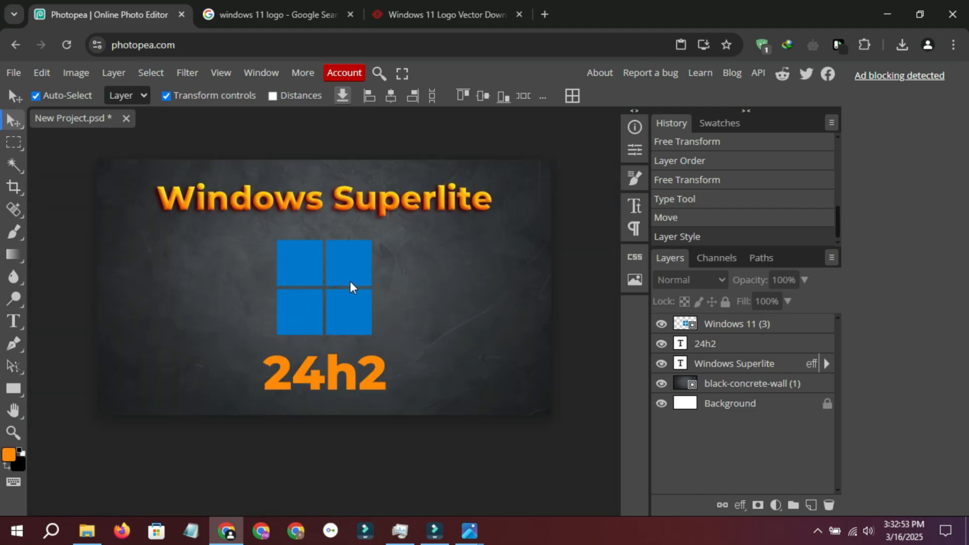
left_click(355, 368)
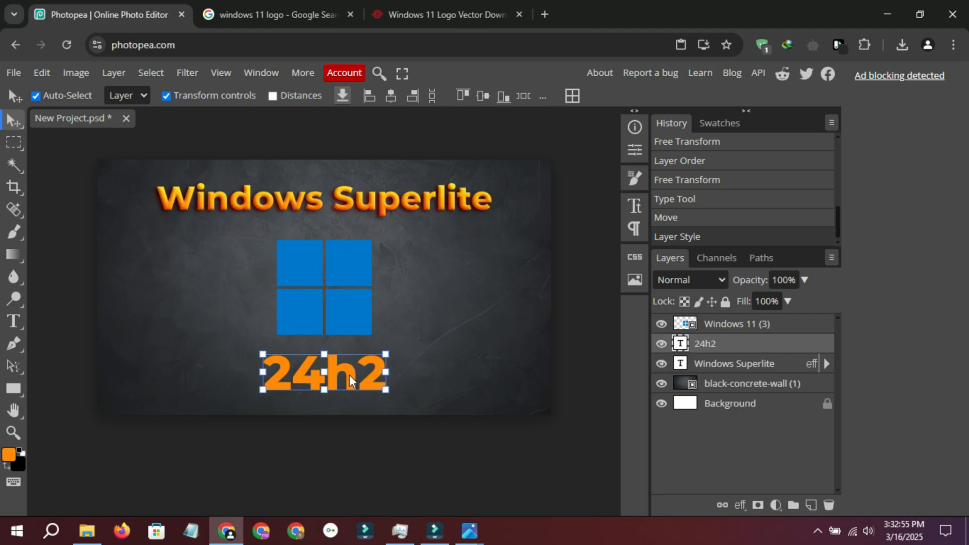
double_click(813, 344)
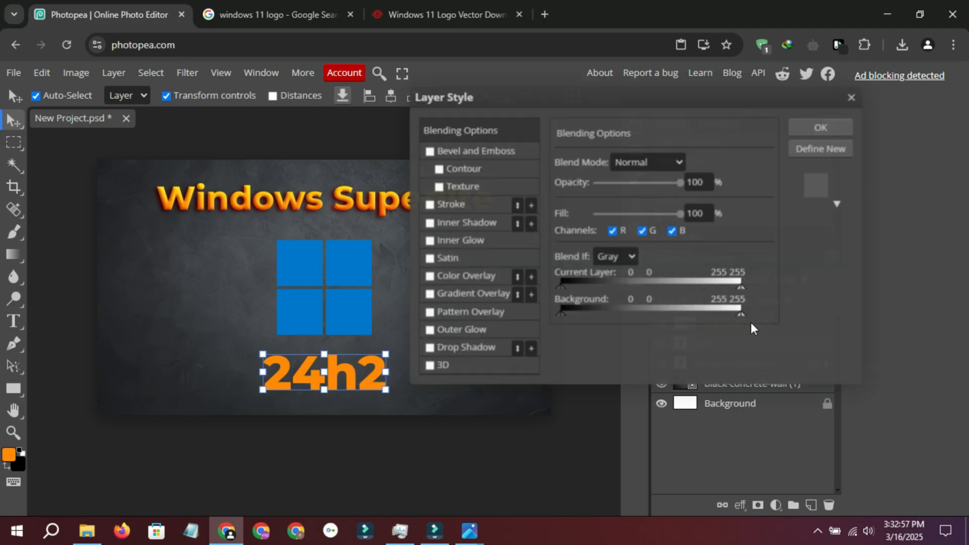
left_click_drag(577, 102, 541, 83)
left_click(435, 273)
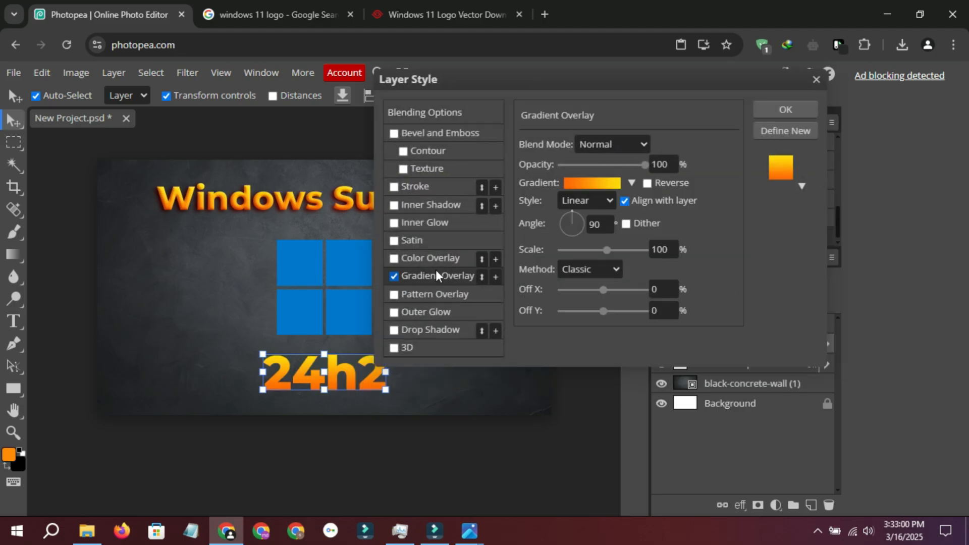
- Try a gradient from cyan #00deff to blue on the 24h2 text
left_click(586, 186)
left_click(457, 304)
left_click(566, 355)
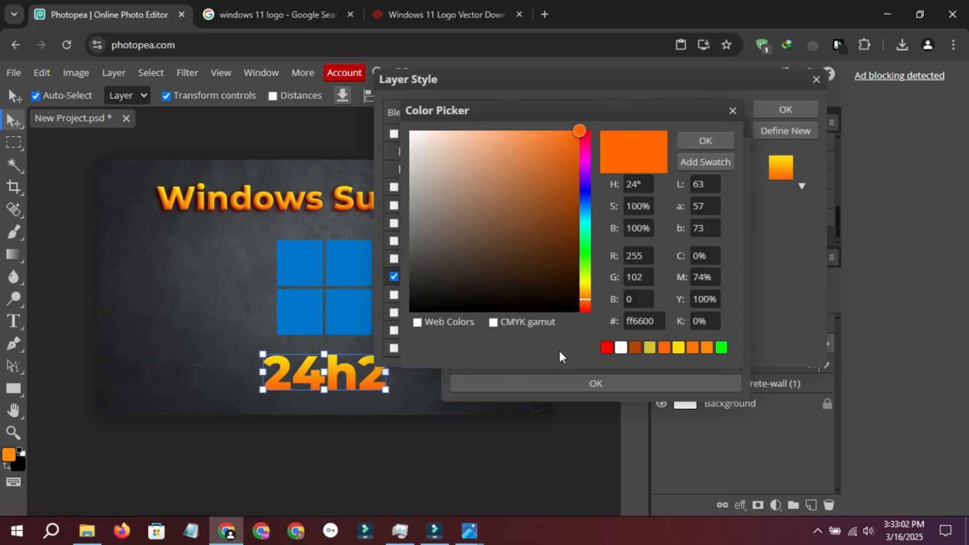
left_click_drag(586, 277, 590, 246)
mouse_move(587, 232)
left_mouse_down()
mouse_move(583, 209)
mouse_move(583, 217)
left_mouse_up()
left_click(706, 141)
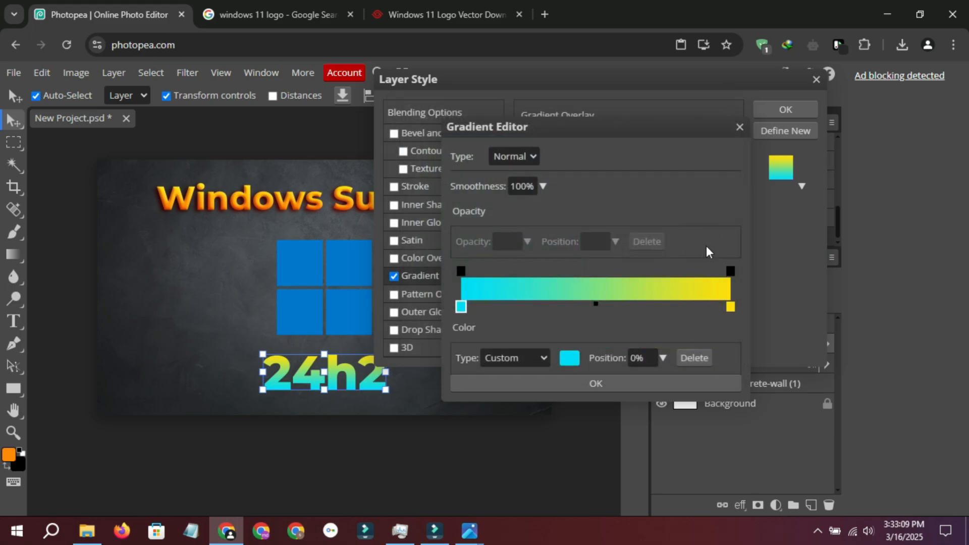
left_click(730, 307)
left_click(569, 358)
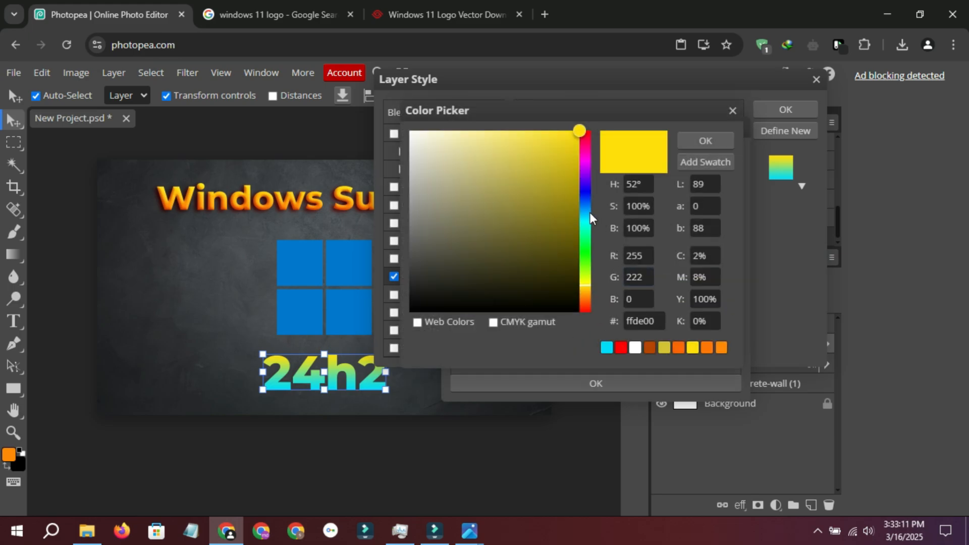
left_click(584, 203)
left_click_drag(583, 202, 583, 210)
left_click(705, 142)
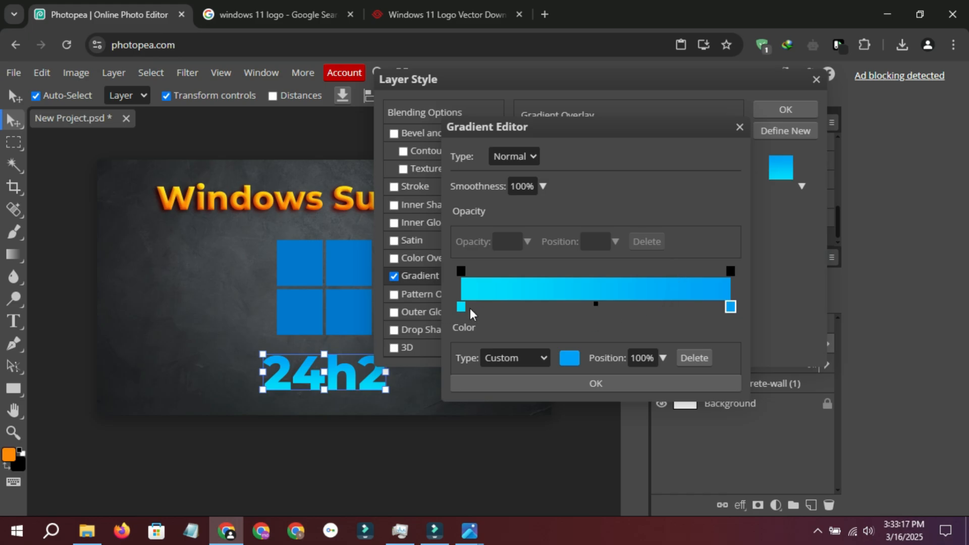
- Set the 24h2 gradient's start colour to grey #a7a7a7 and its end colour to white #ffffff
left_click(461, 307)
left_click(569, 357)
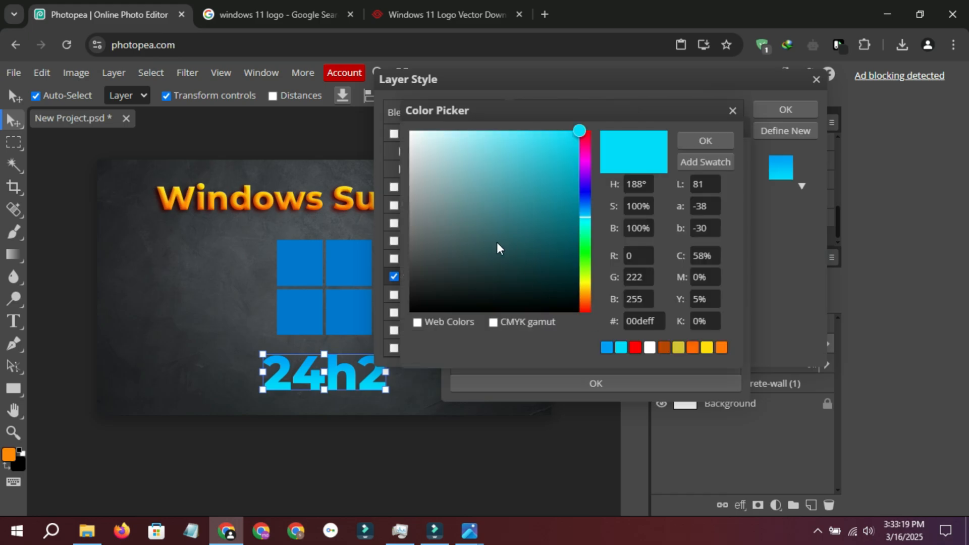
left_click_drag(497, 241, 328, 195)
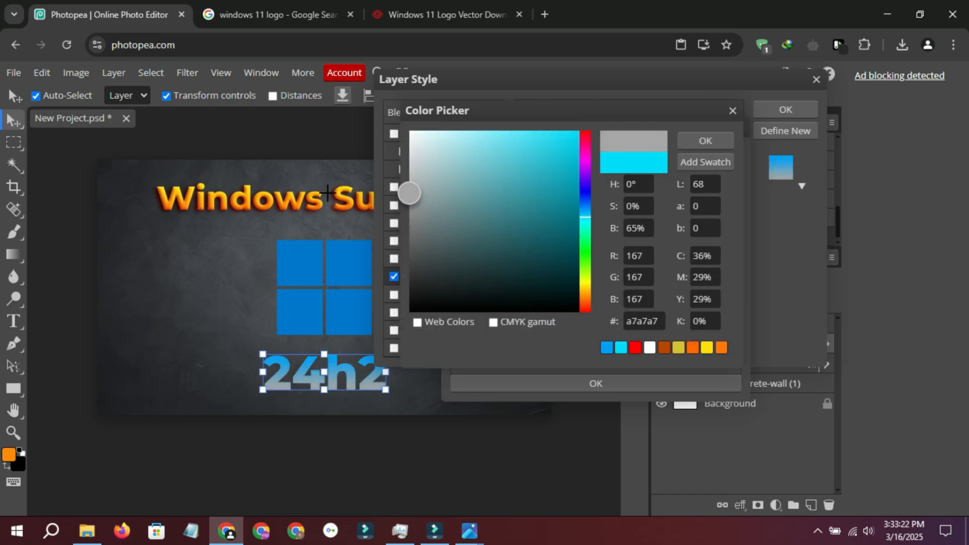
left_click(704, 142)
left_click(730, 307)
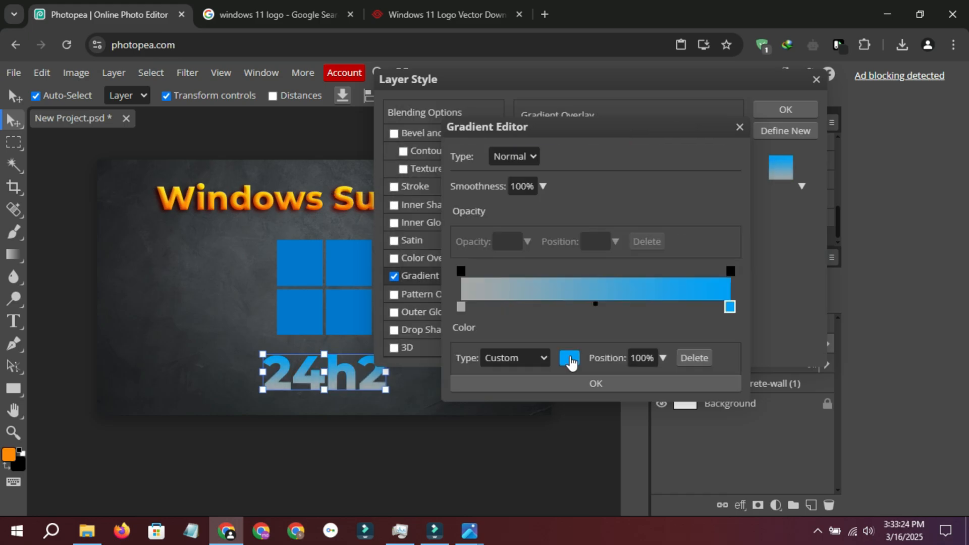
left_click(569, 360)
left_click_drag(495, 216, 408, 130)
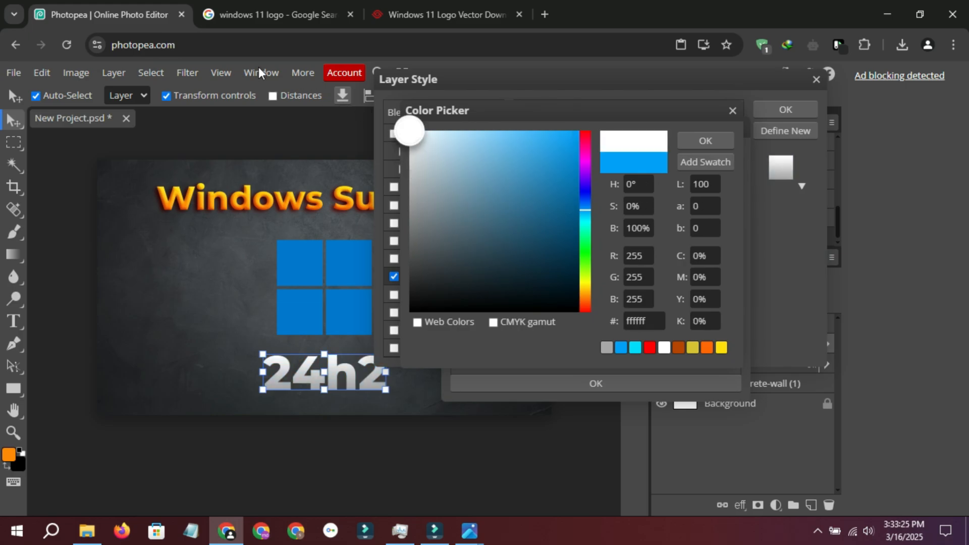
left_click(686, 142)
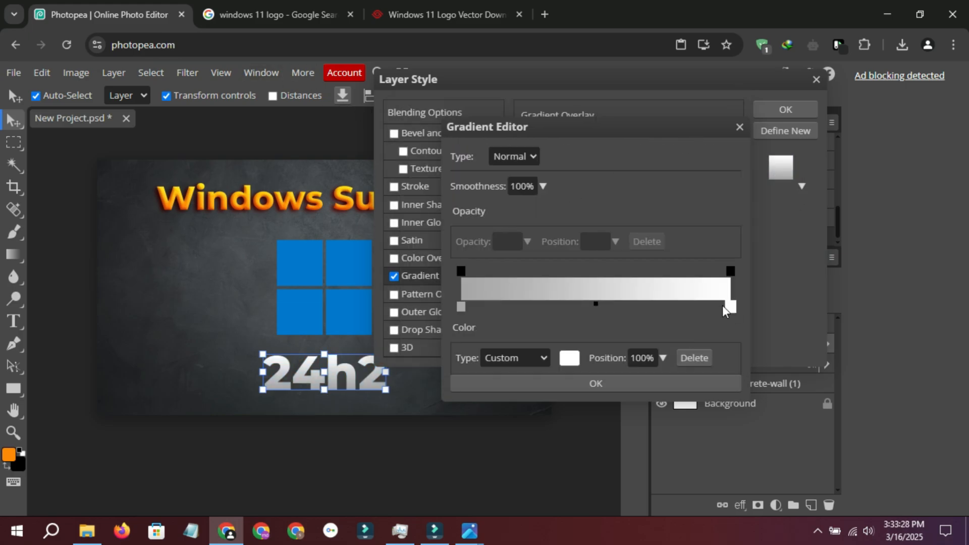
left_click(591, 387)
- Add Bevel and Emboss to the 24h2 text with a light grey Screen highlight and a grey #989898 Multiply shadow
left_click(453, 134)
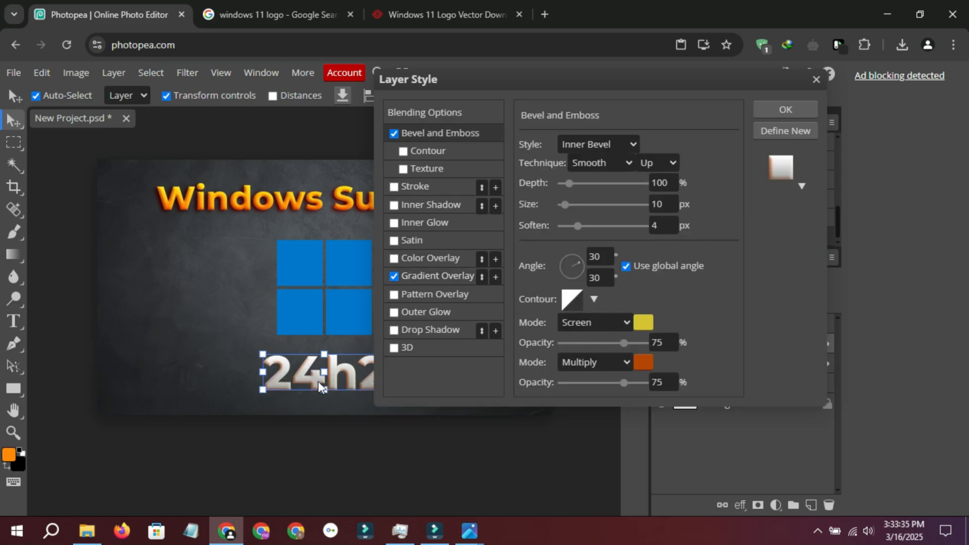
left_click(642, 325)
left_click_drag(427, 182, 392, 160)
left_click(706, 140)
left_click(643, 362)
left_click_drag(437, 208, 399, 202)
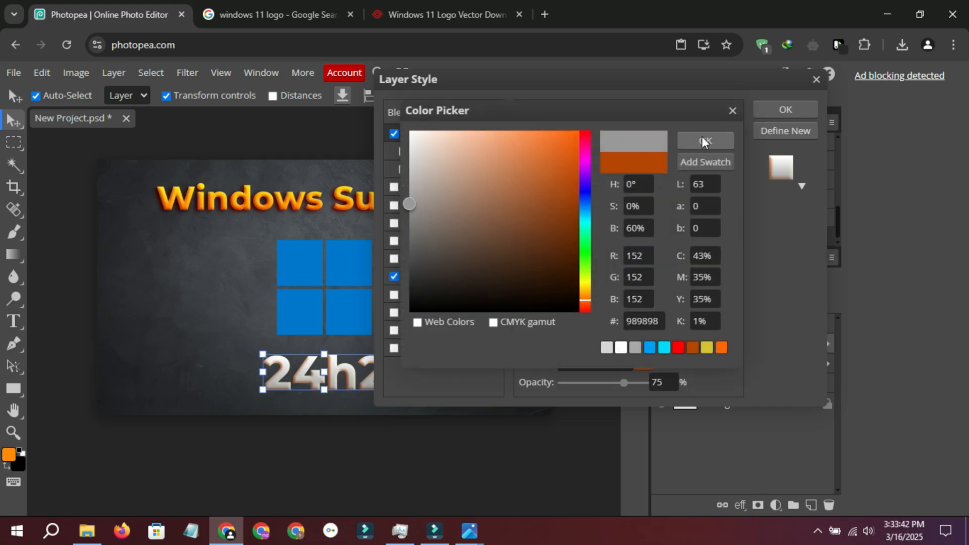
left_click(706, 140)
- Set the bevel's highlight and shadow opacity to 100%, its size to 7 px and its soften to 0 px
left_click_drag(625, 343, 656, 343)
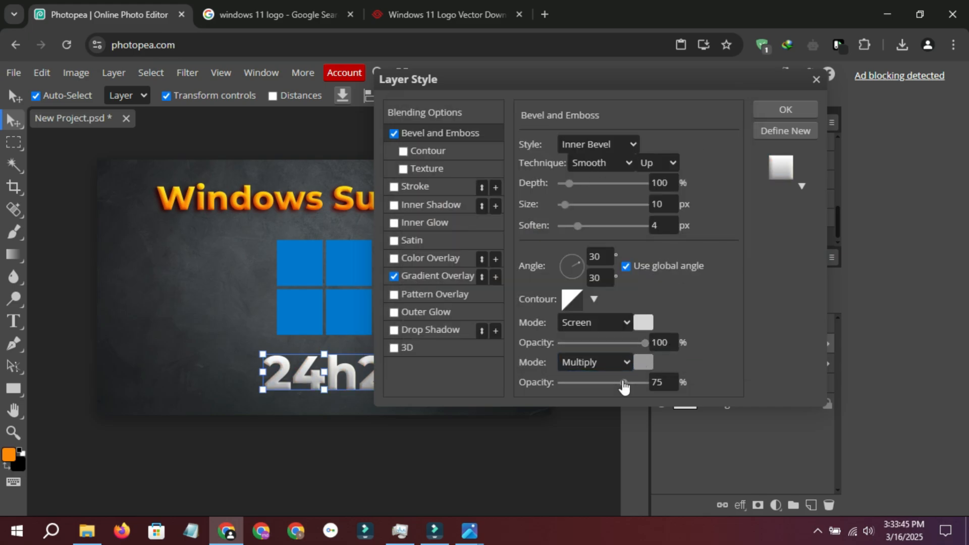
left_click_drag(624, 382, 676, 382)
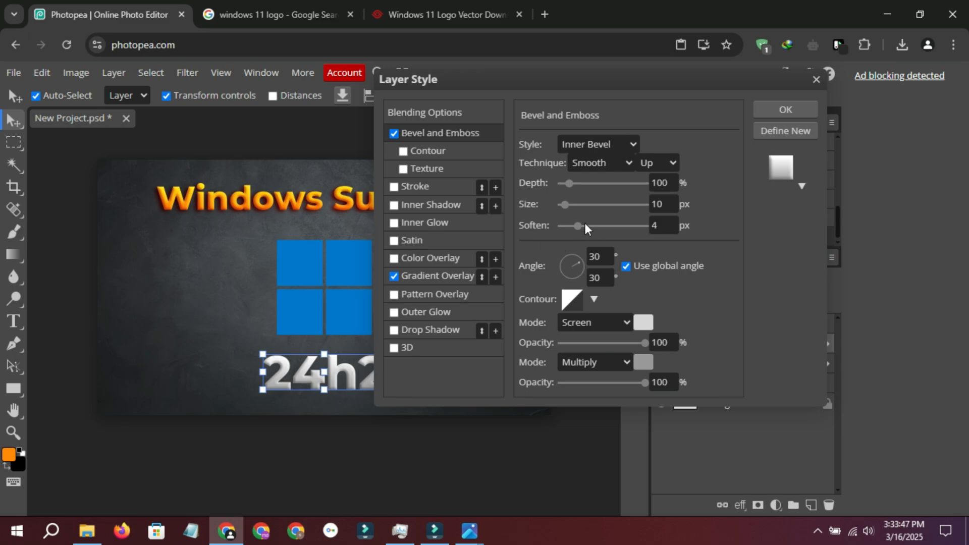
mouse_move(566, 210)
left_mouse_down()
mouse_move(576, 214)
mouse_move(564, 218)
left_mouse_up()
- Try several contour presets on the 24h2 bevel and settle on a simple ramp contour
left_click(594, 299)
left_click(605, 333)
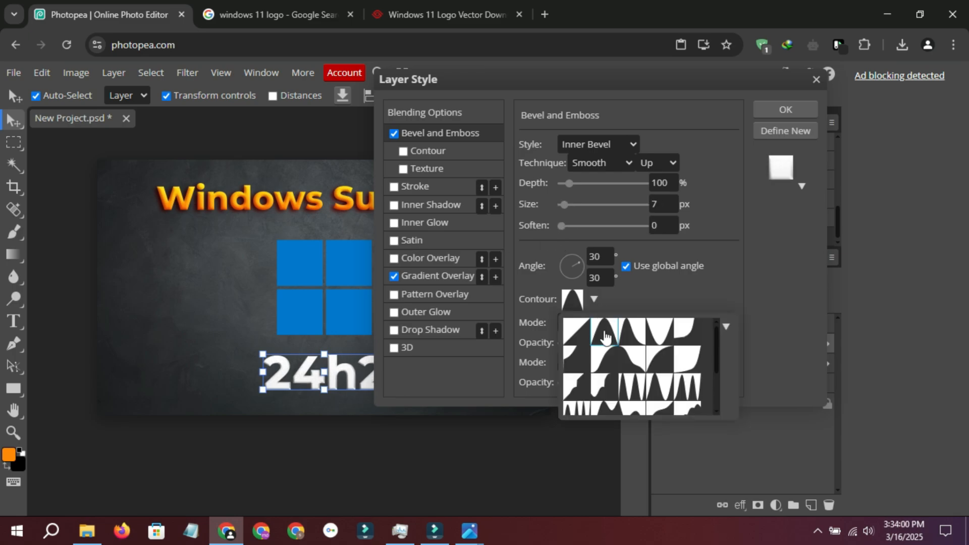
left_click(659, 334)
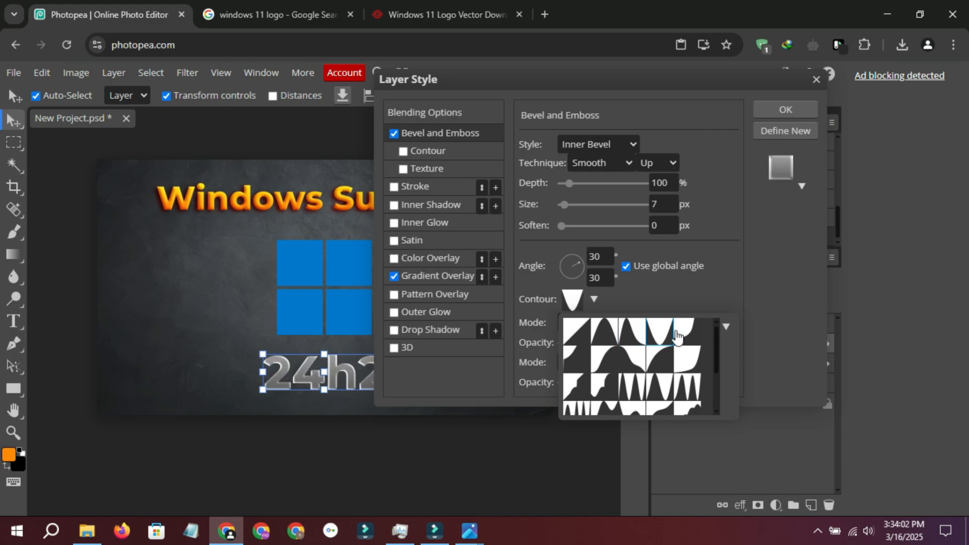
left_click(690, 337)
left_click(612, 382)
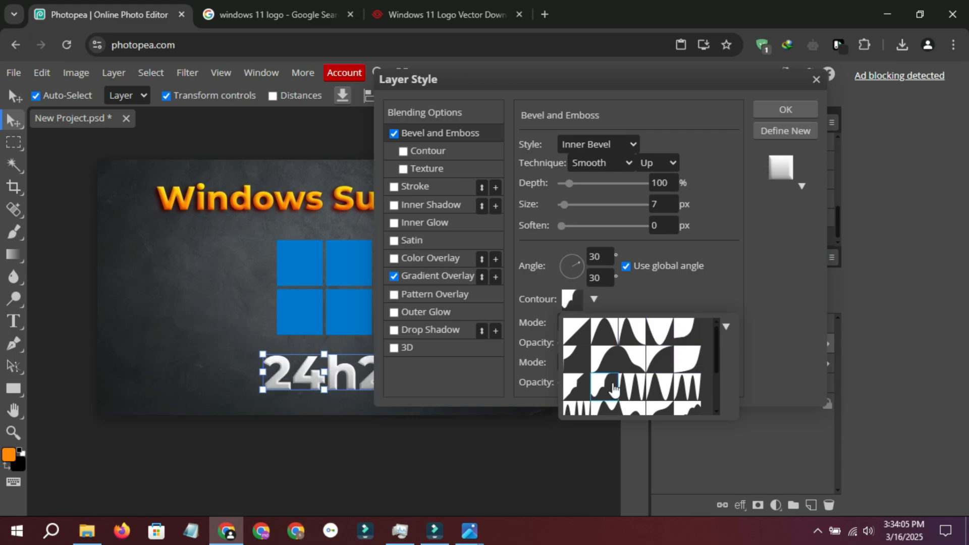
scroll(614, 382, "down", 2)
left_click(579, 373)
scroll(581, 366, "up", 2)
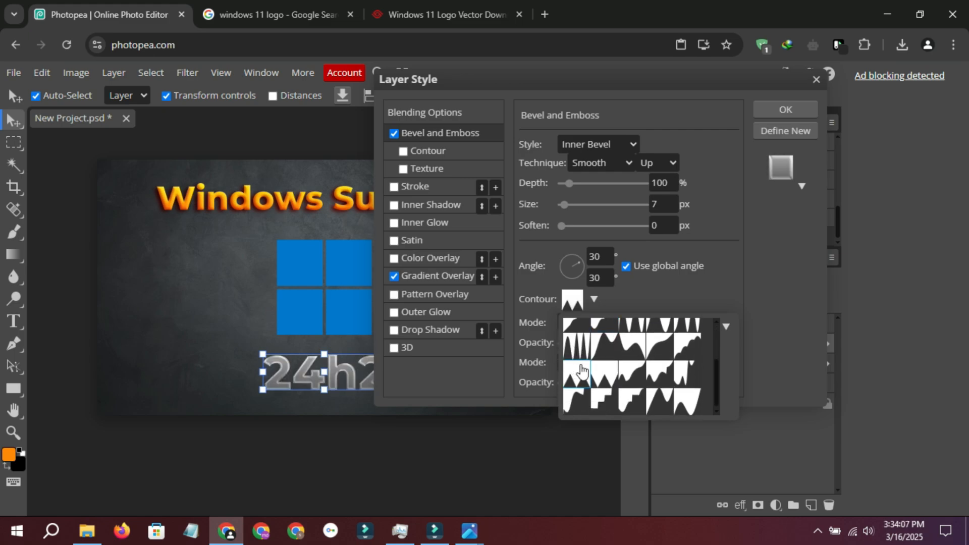
left_click(579, 345)
left_click(653, 292)
- Add a white outside stroke of 2 px at 100% opacity to the 24h2 text
left_click(429, 187)
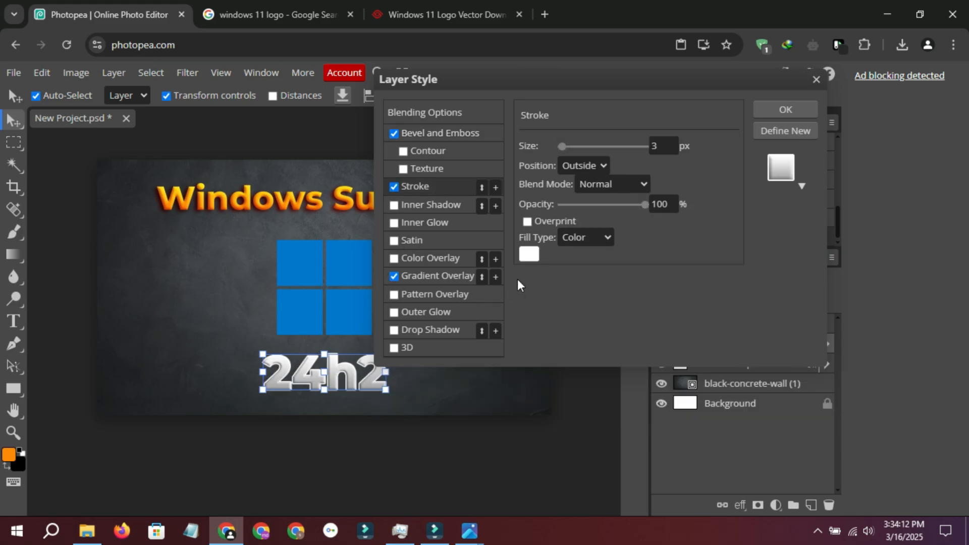
left_click(529, 254)
left_click(713, 144)
left_click_drag(668, 146, 636, 147)
key("Return")
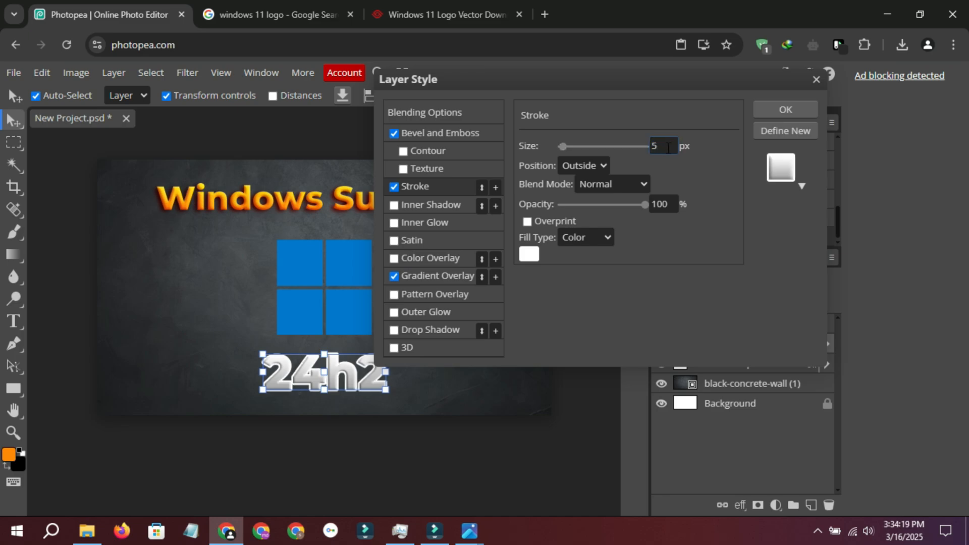
type("2")
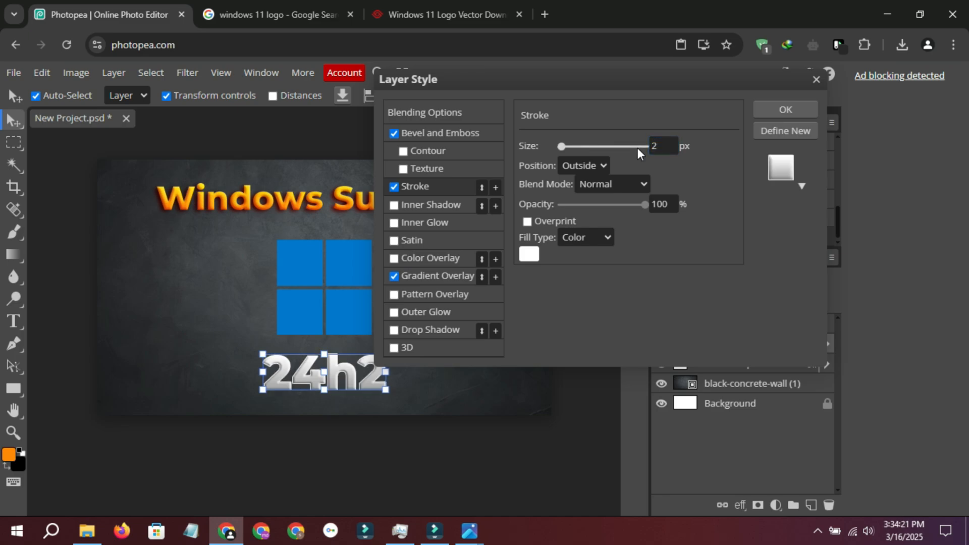
mouse_move(645, 205)
left_mouse_down()
mouse_move(604, 210)
mouse_move(691, 188)
left_mouse_up()
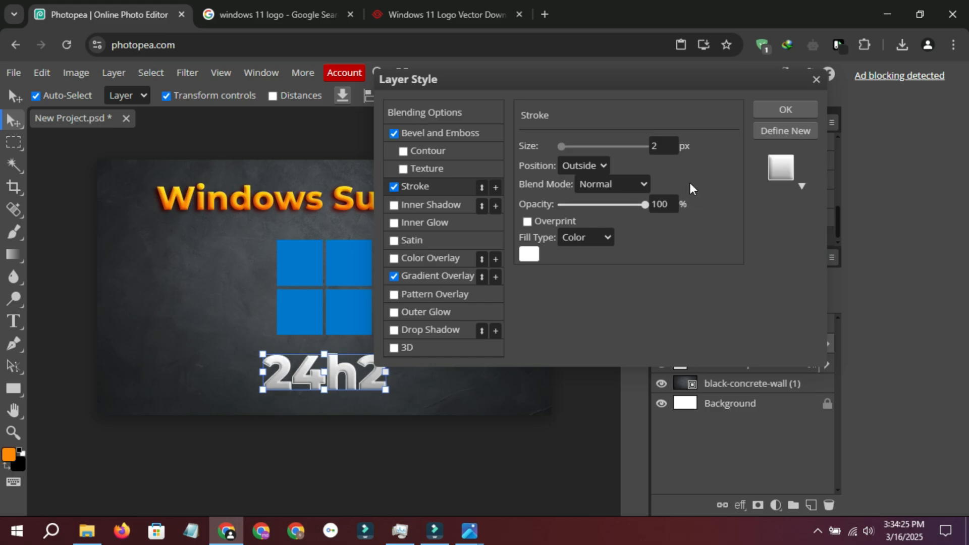
- Add an Inner Shadow to the 24h2 text in light grey with 100% opacity
left_click(425, 203)
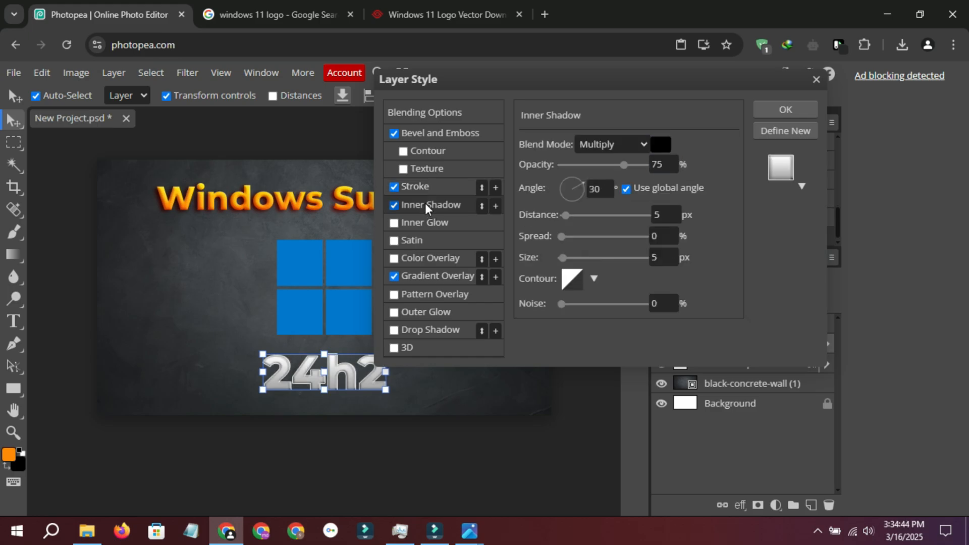
left_click(659, 144)
left_click_drag(459, 201, 379, 177)
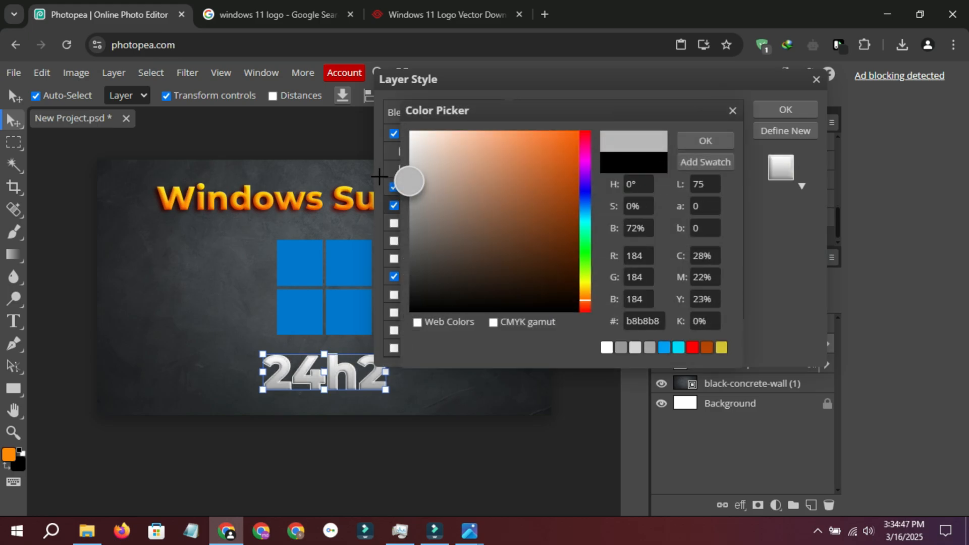
left_click(688, 141)
left_click_drag(626, 171, 684, 168)
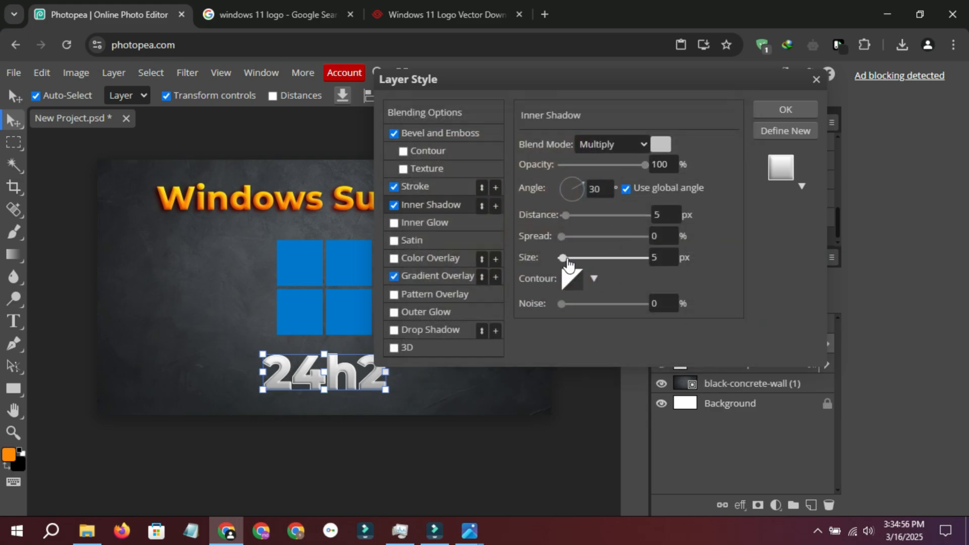
- Set the inner shadow's size to 25 px and its distance to 5 px
mouse_move(569, 262)
left_mouse_down()
mouse_move(606, 259)
mouse_move(573, 258)
left_mouse_up()
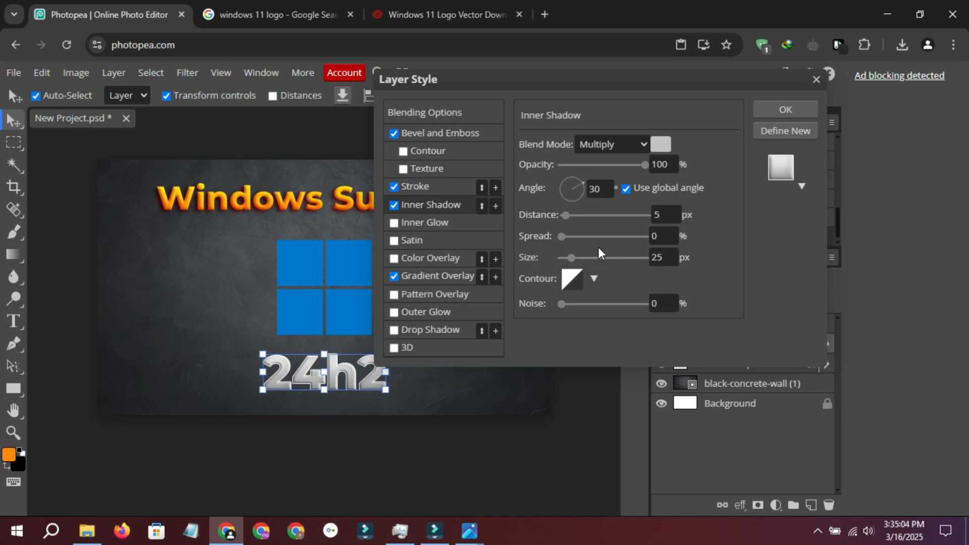
mouse_move(569, 220)
left_mouse_down()
mouse_move(584, 222)
mouse_move(571, 219)
left_mouse_up()
left_click(663, 215)
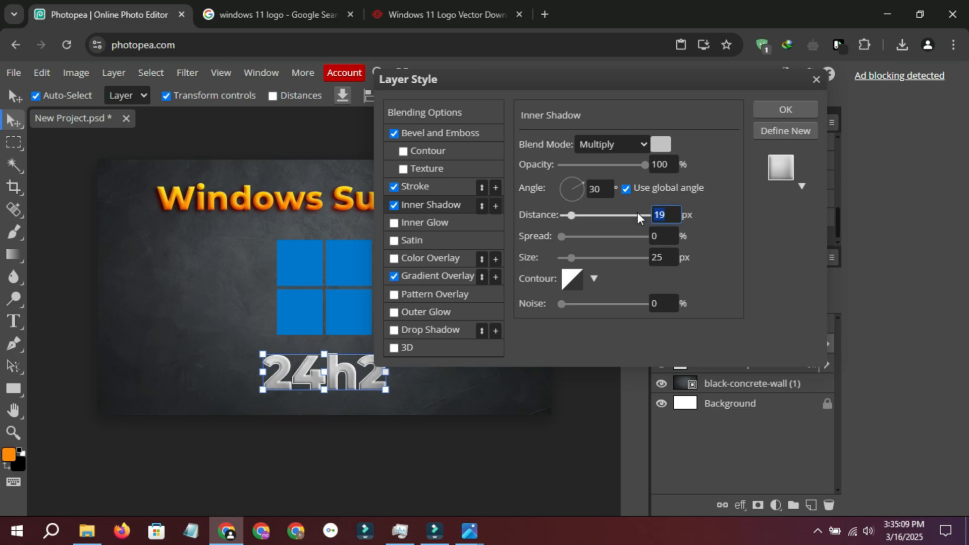
type("5")
key("Return")
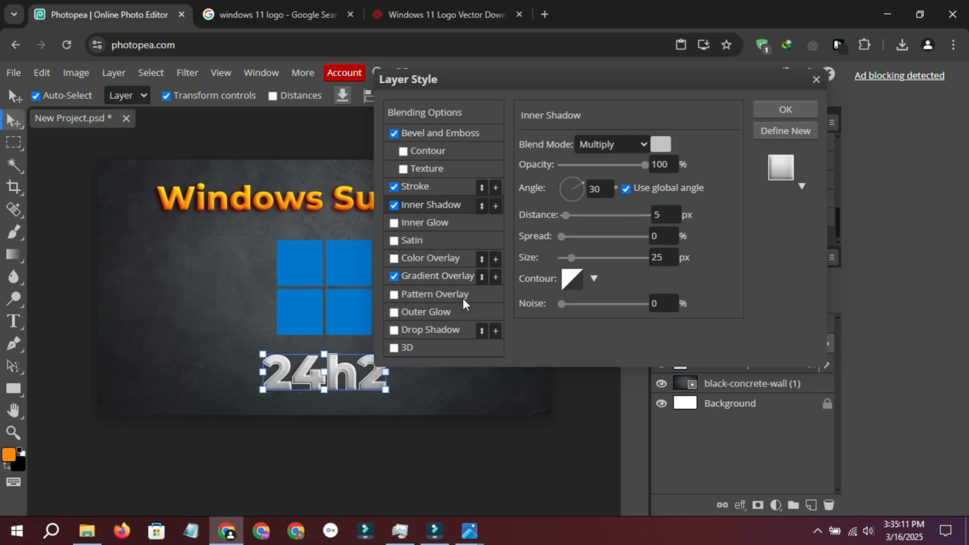
- Add a Drop Shadow to the 24h2 text in dark grey #393939 at 100% opacity, leaving Outer Glow off
left_click(449, 312)
left_click(398, 309)
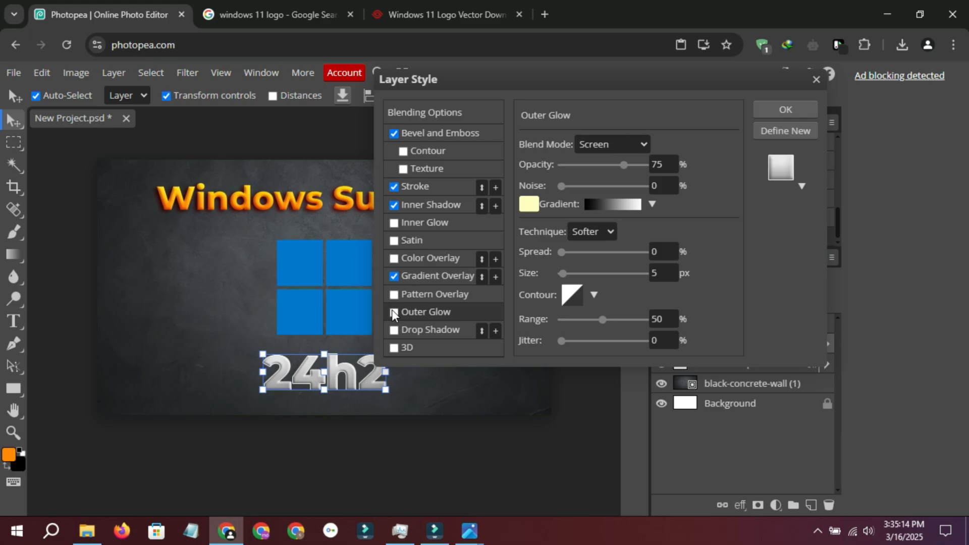
left_click(432, 330)
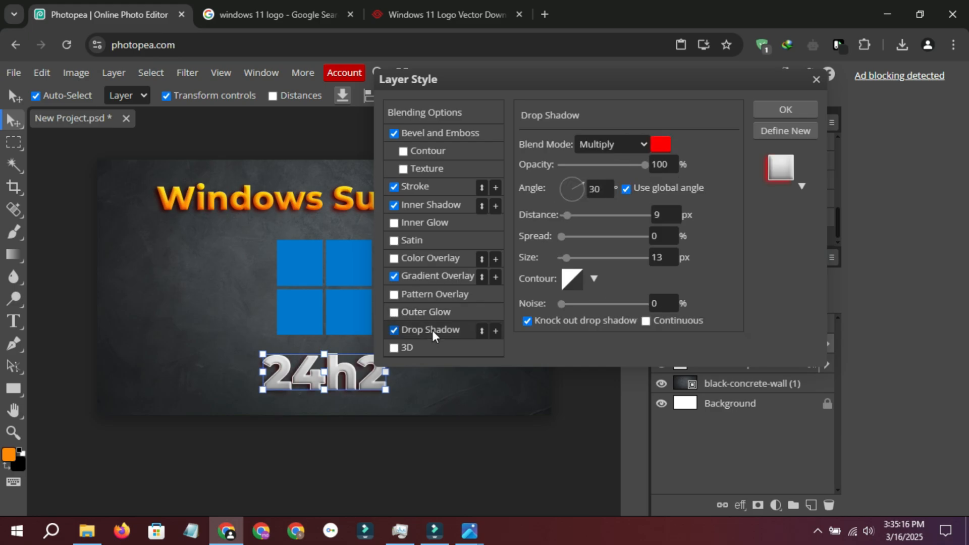
left_click(661, 145)
left_click_drag(443, 267, 389, 270)
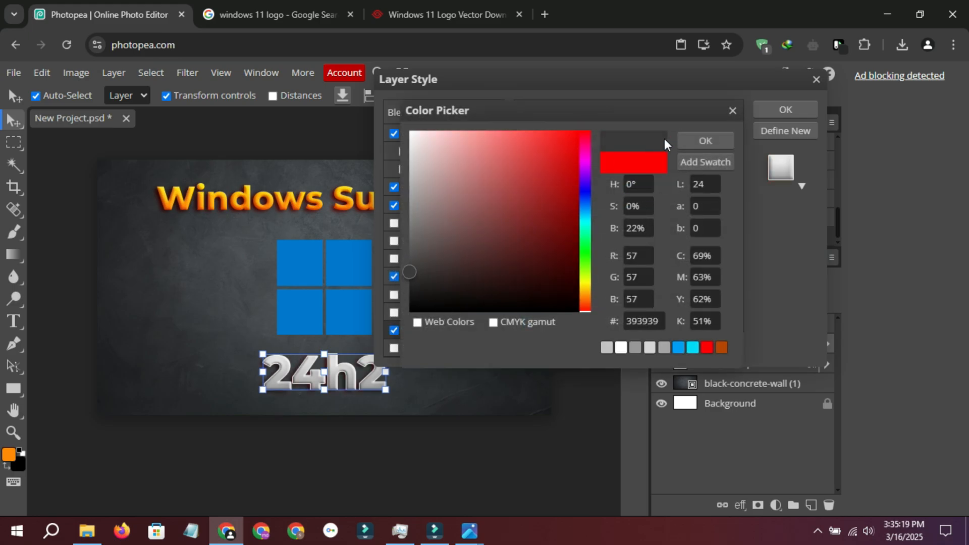
left_click(687, 142)
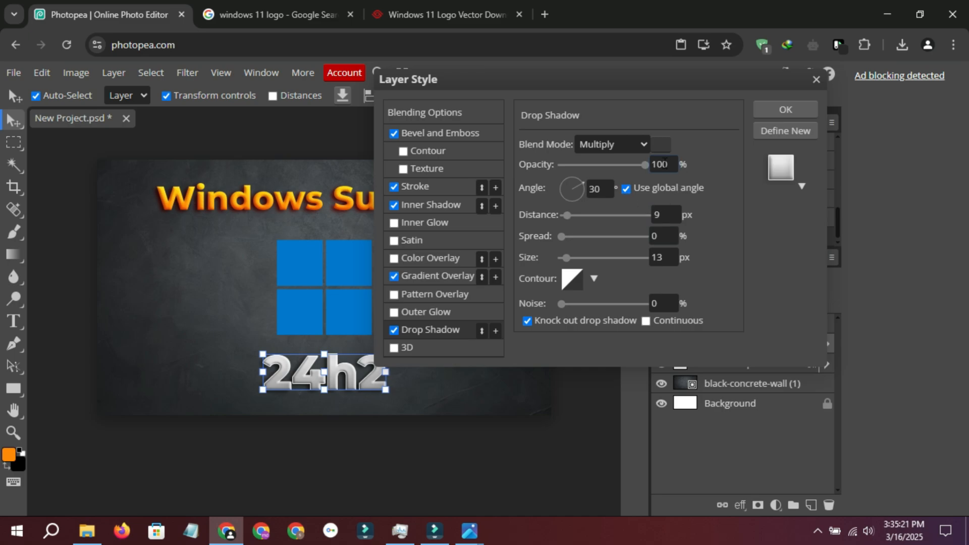
- Set the 24h2 drop shadow's distance to 11 px and size to 12 px, and apply the layer style
left_click_drag(567, 215, 571, 219)
left_click_drag(561, 237, 567, 274)
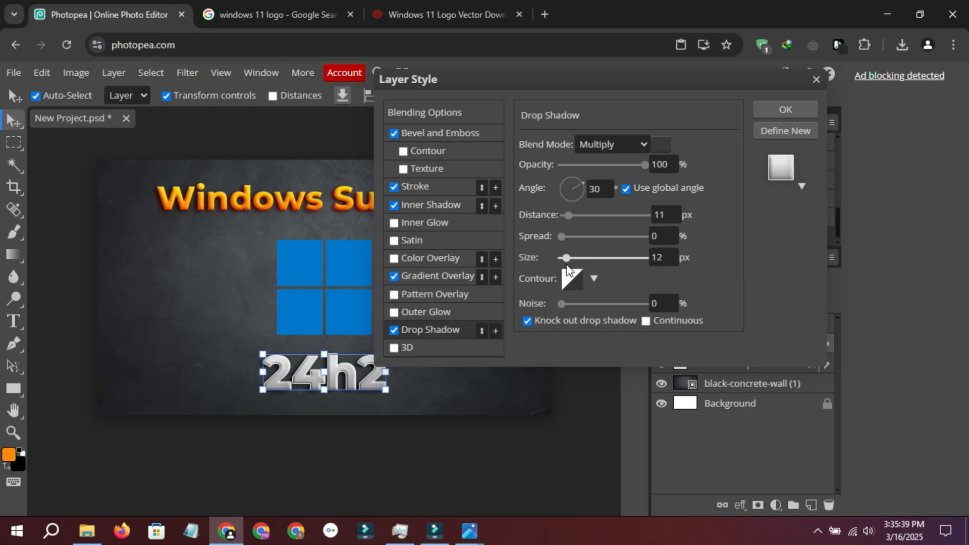
left_click(775, 115)
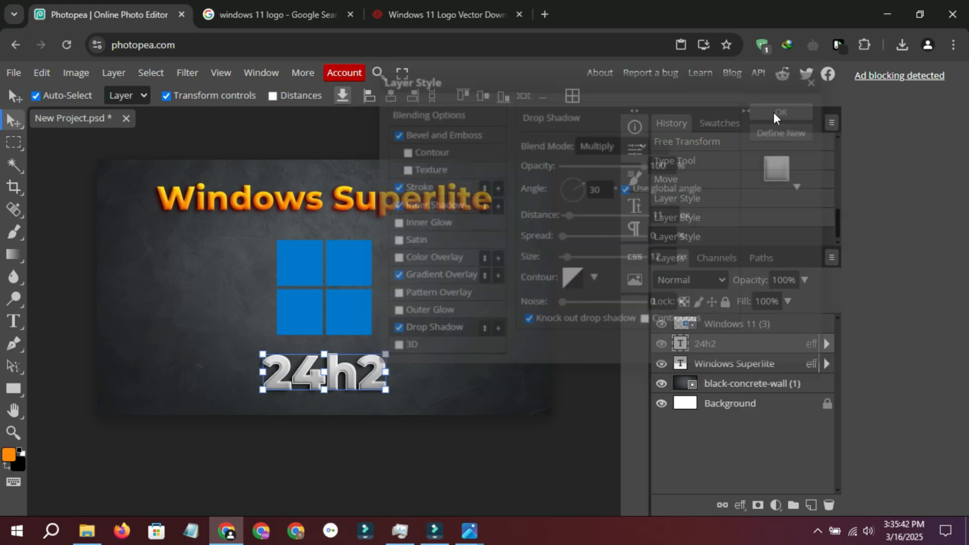
- Select the Windows logo, check the reference image TEXT EFFECT 1.png in the photo viewer, and return to the Photopea project
left_click(346, 283)
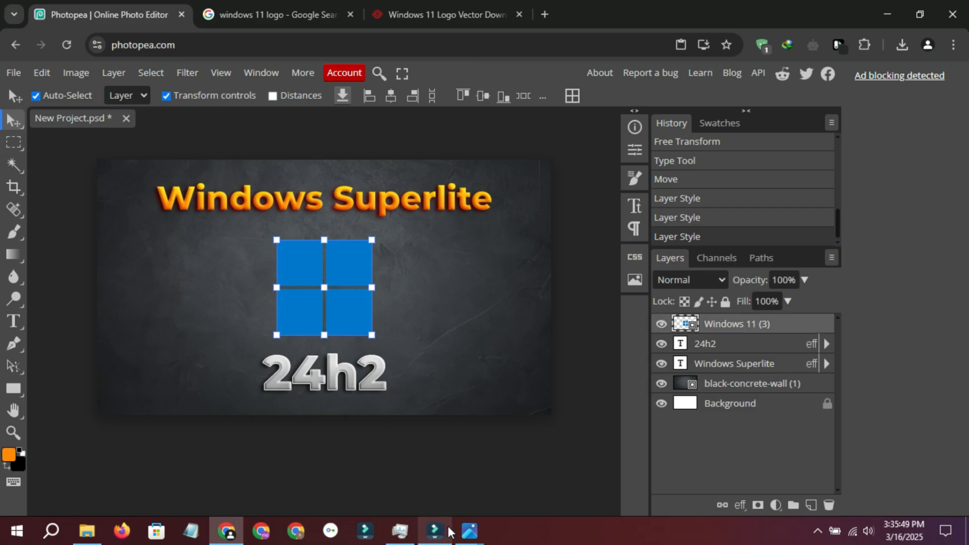
left_click(469, 530)
left_click(591, 464)
scroll(362, 381, "down", 2)
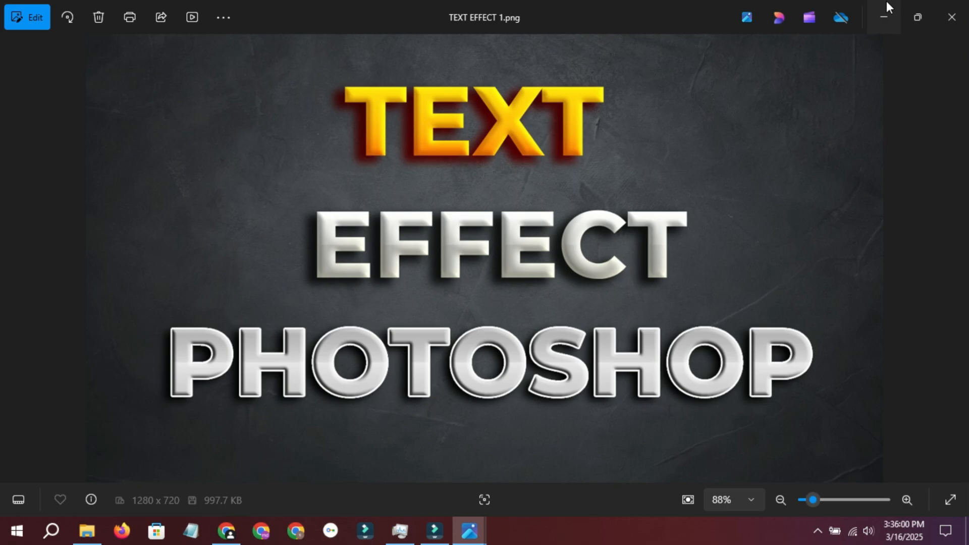
left_click(887, 3)
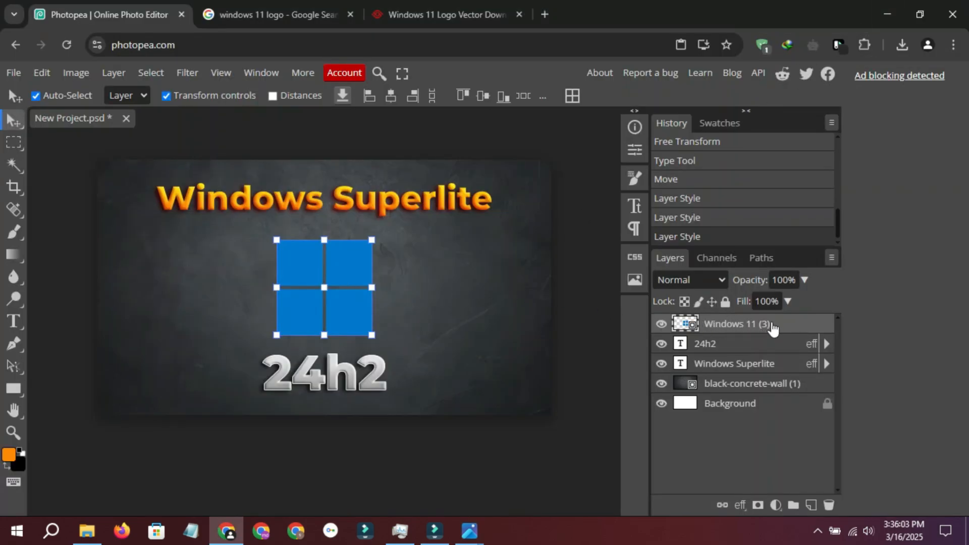
- Add a Gradient Overlay to the Windows 11 logo layer and set the gradient's start stop to bright blue
double_click(825, 326)
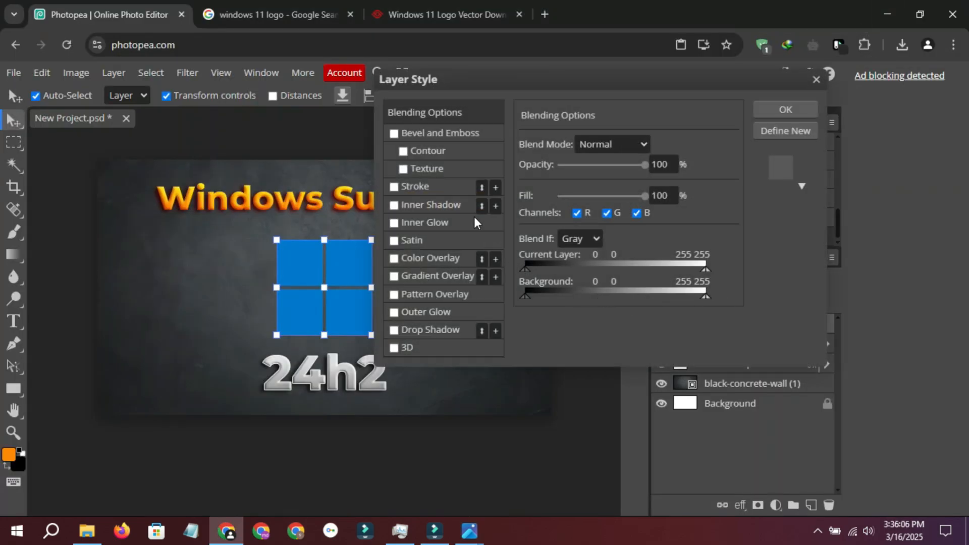
left_click(438, 275)
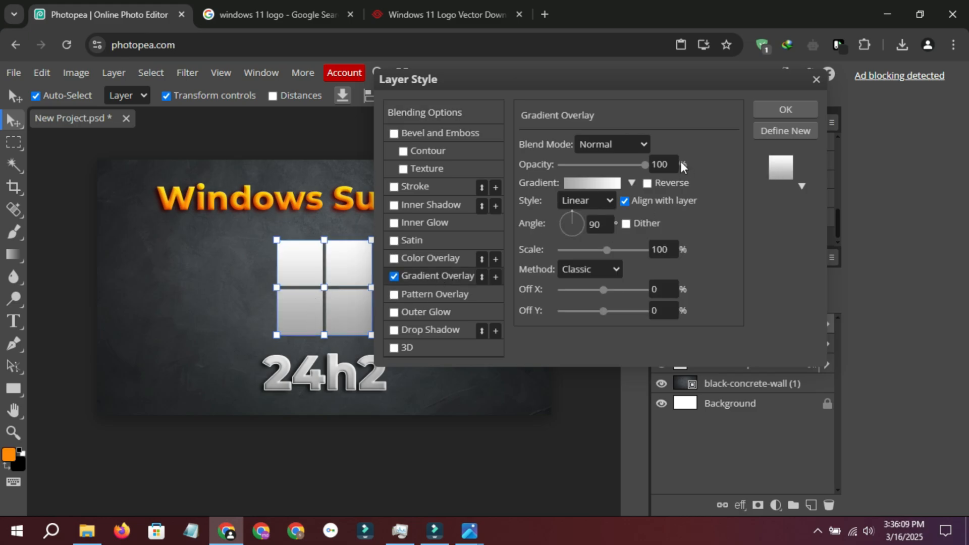
left_click(590, 185)
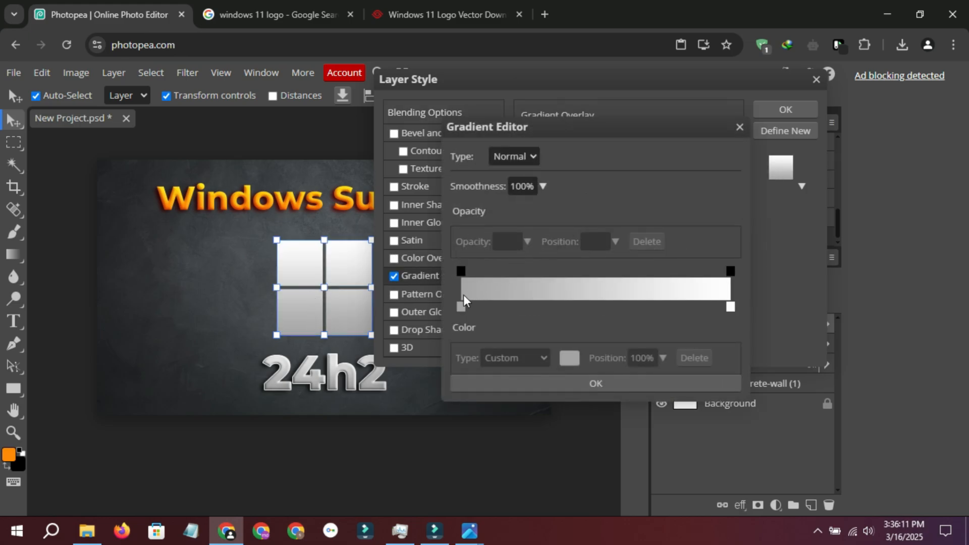
left_click(461, 305)
left_click(569, 358)
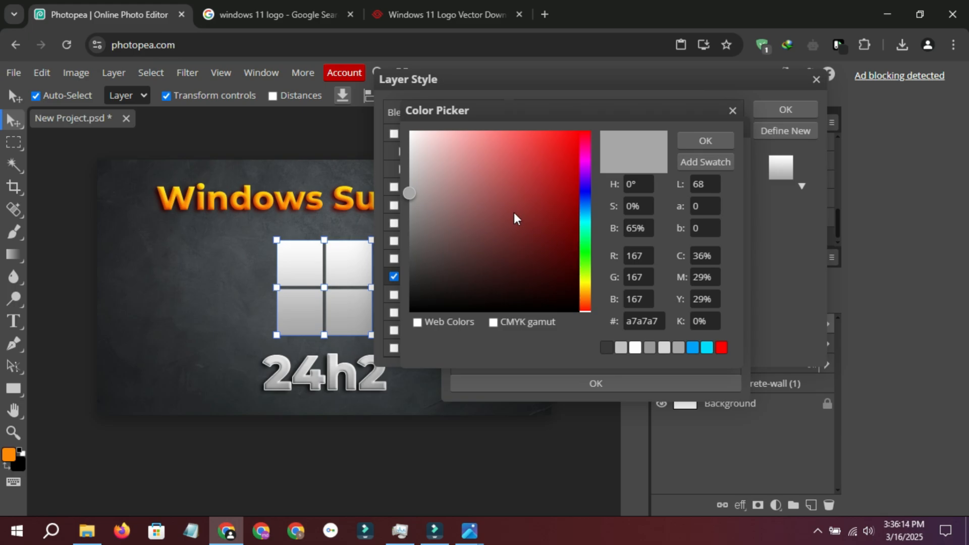
left_click_drag(515, 213, 634, 124)
left_click_drag(588, 238, 588, 207)
left_click(703, 142)
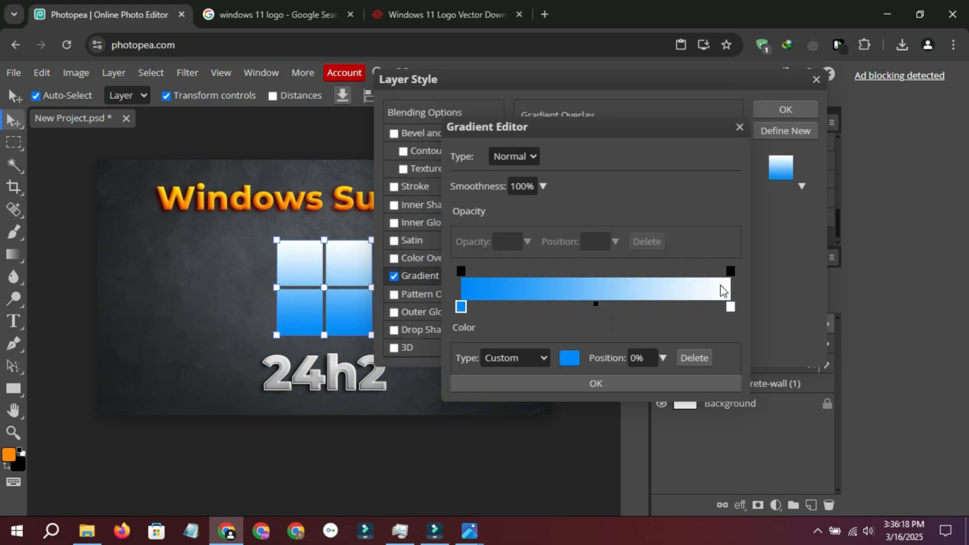
- Set the logo gradient's end stop to cyan #00ccff and its start stop to a deep, saturated blue
left_click(731, 303)
left_click(569, 358)
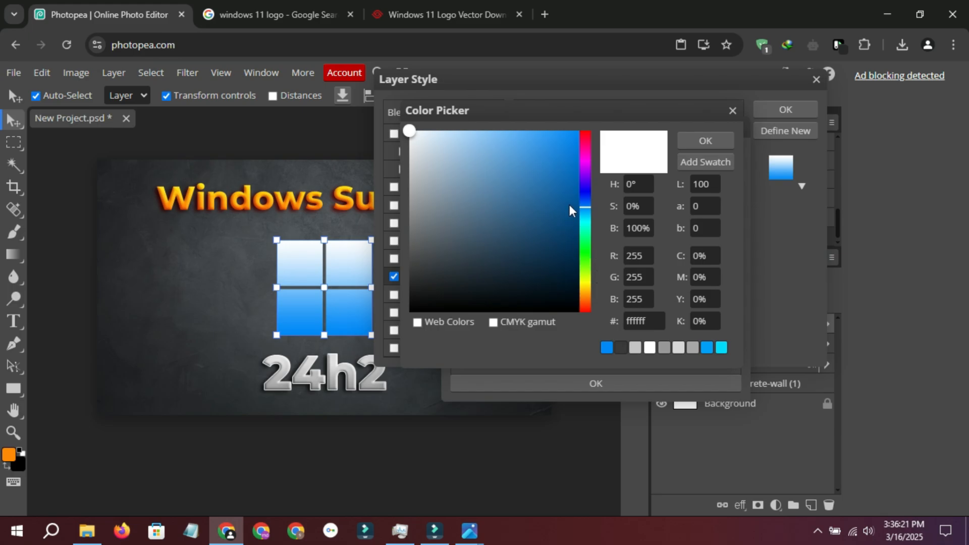
left_click(579, 154)
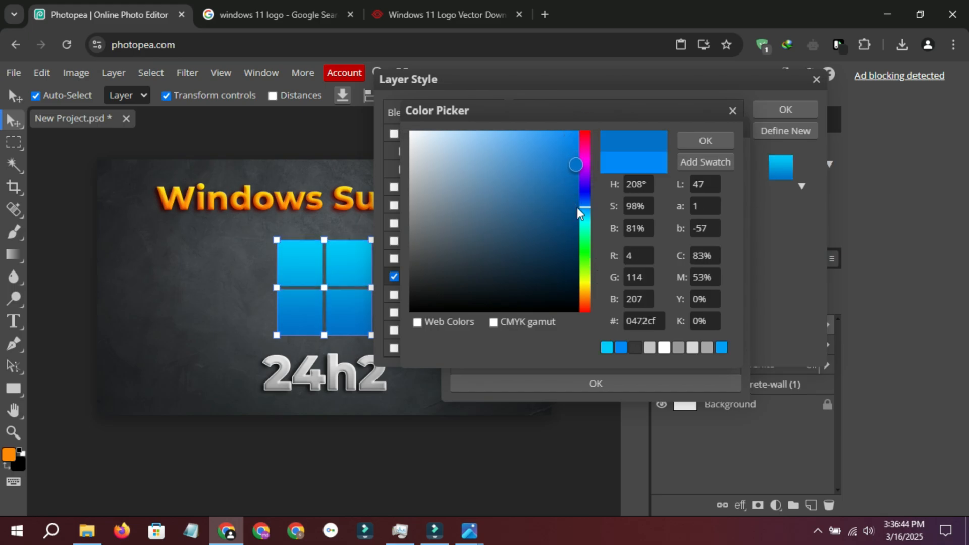
left_click_drag(582, 207, 619, 125)
left_click(706, 141)
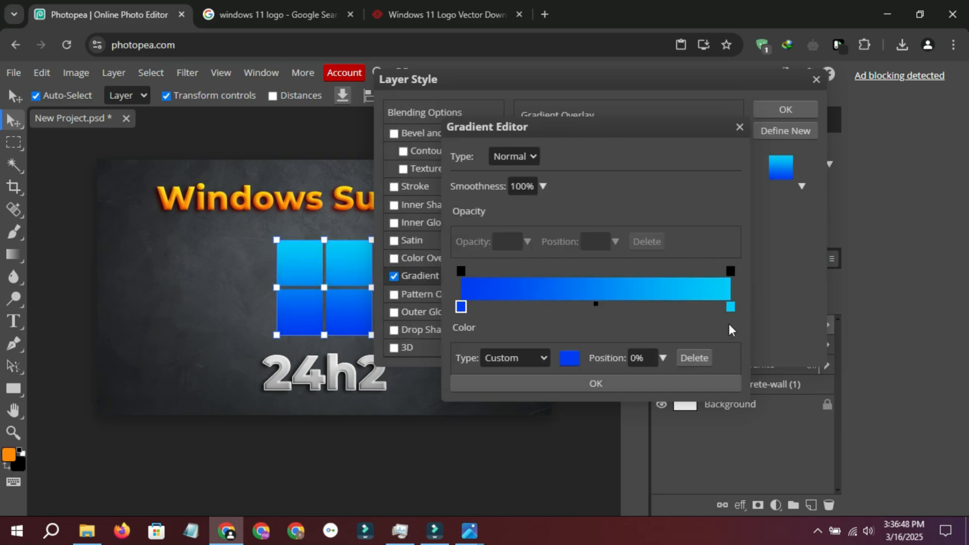
- Recolour the logo gradient's end stop to azure #00a2ff and accept the gradient
left_click(730, 307)
left_click(569, 358)
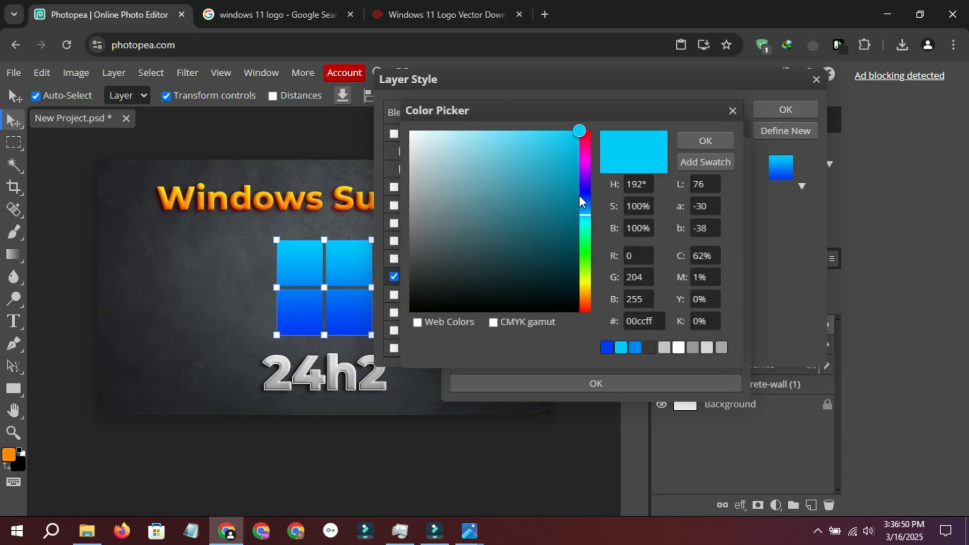
left_click_drag(580, 196, 583, 210)
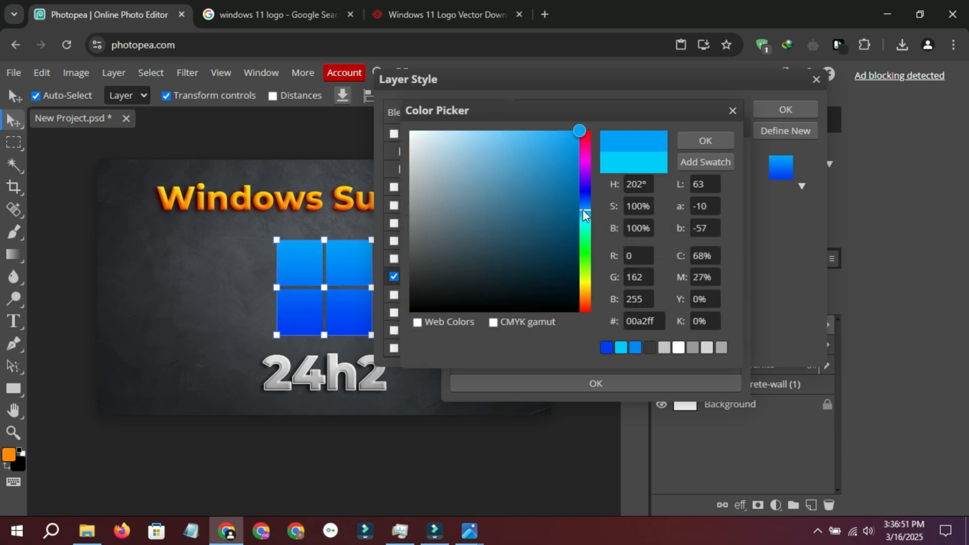
left_click(693, 144)
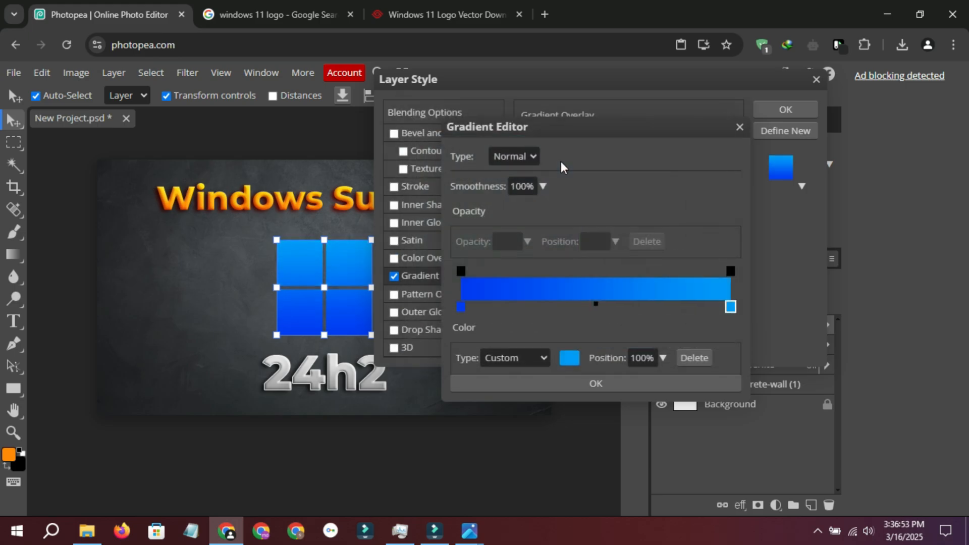
left_click(617, 384)
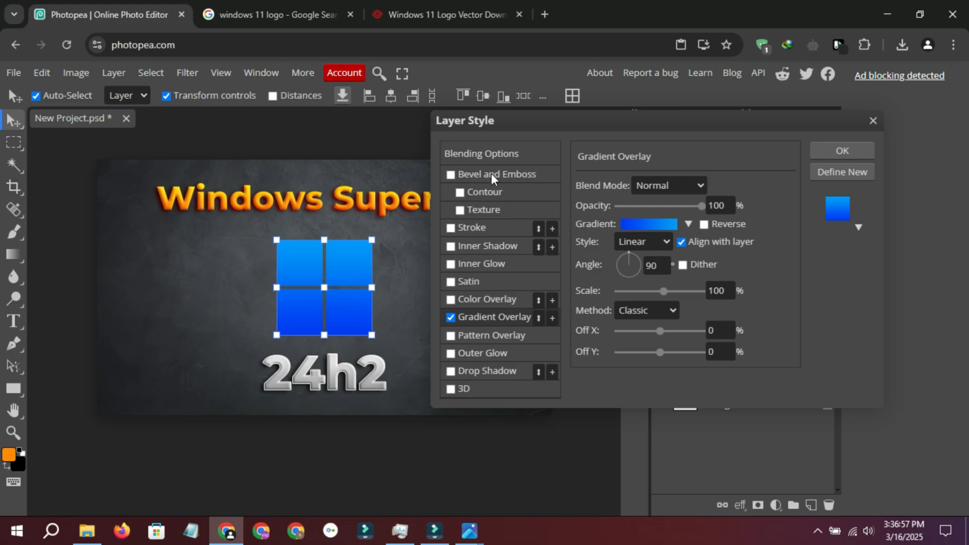
- Add a Bevel and Emboss effect to the Windows logo with a depth of 100%
left_click(525, 174)
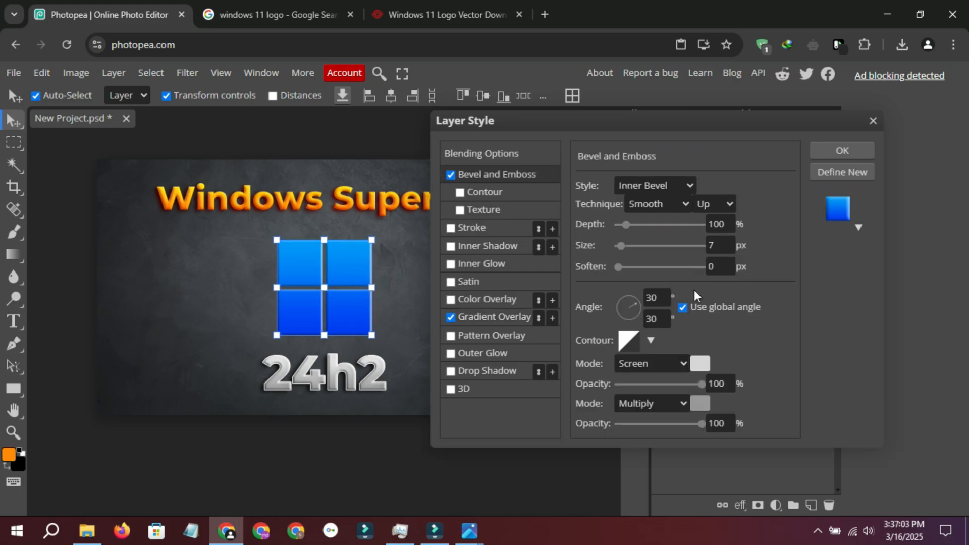
left_click_drag(628, 233, 658, 234)
left_click_drag(732, 224, 698, 226)
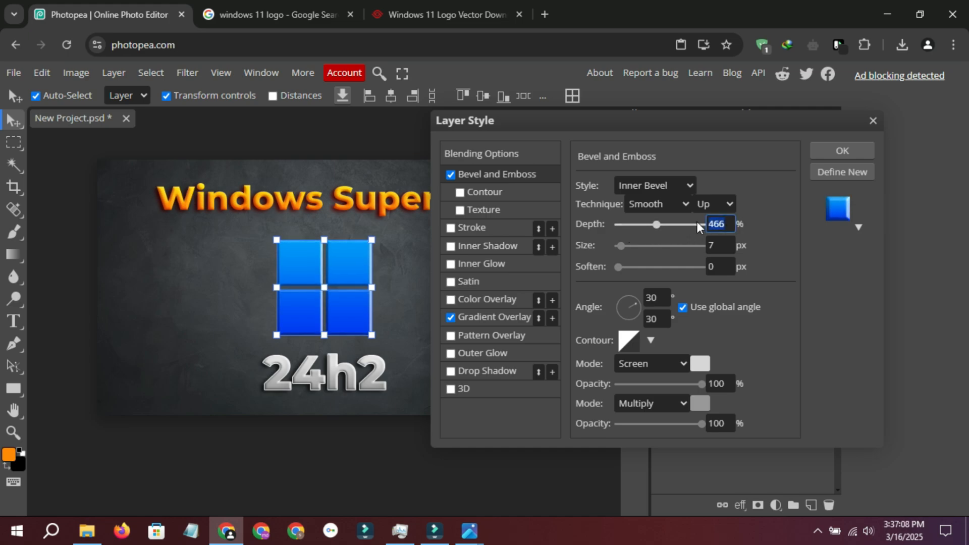
type("100")
key("Return")
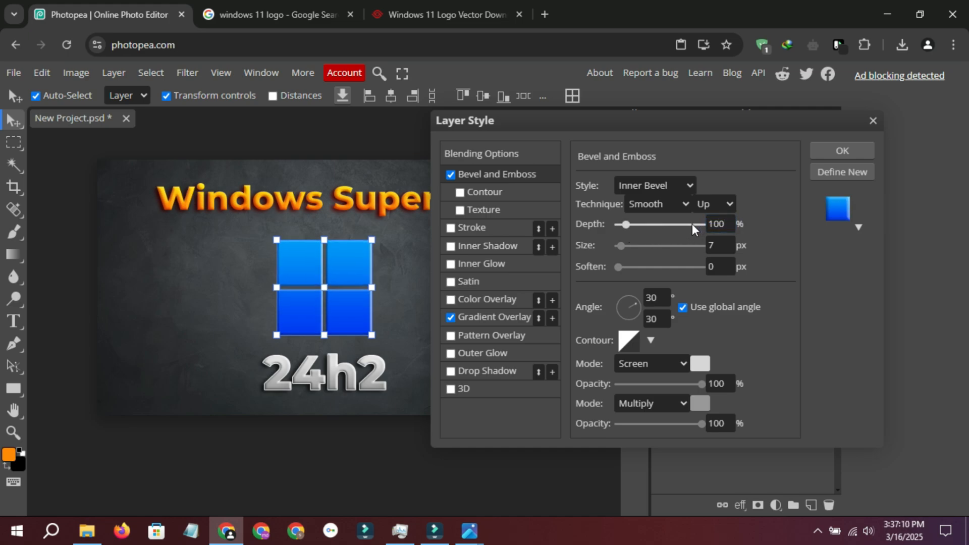
- Set the logo bevel's size to 15 px and its soften value to 13 px
left_click_drag(638, 245, 626, 246)
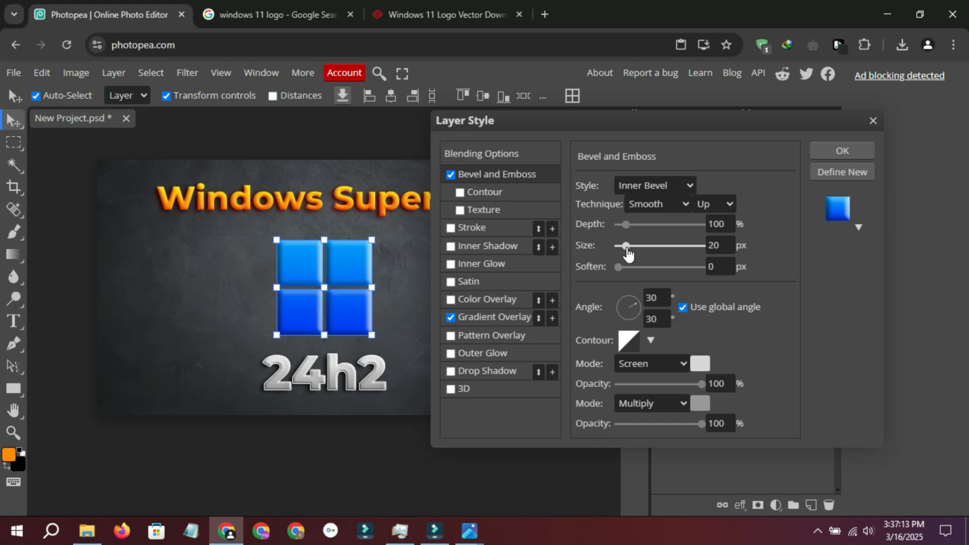
left_click_drag(619, 267, 673, 277)
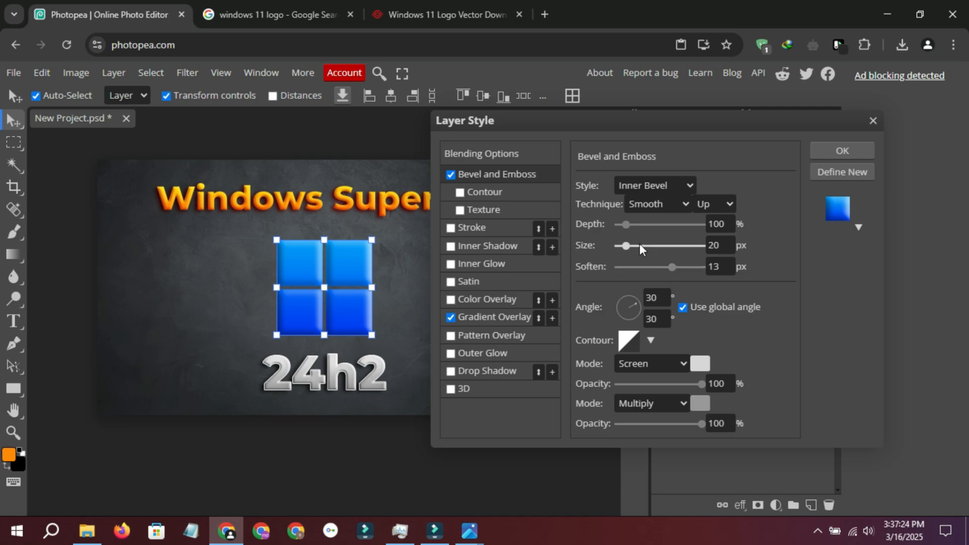
left_click_drag(628, 255, 626, 255)
- Try several contour presets on the logo's bevel and go back to the linear contour
left_click(650, 339)
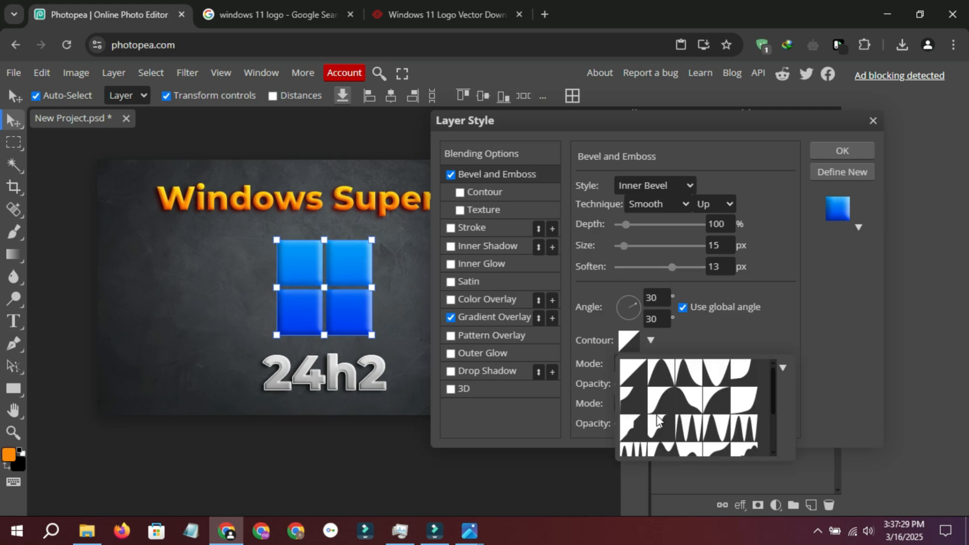
left_click(662, 428)
left_click(635, 399)
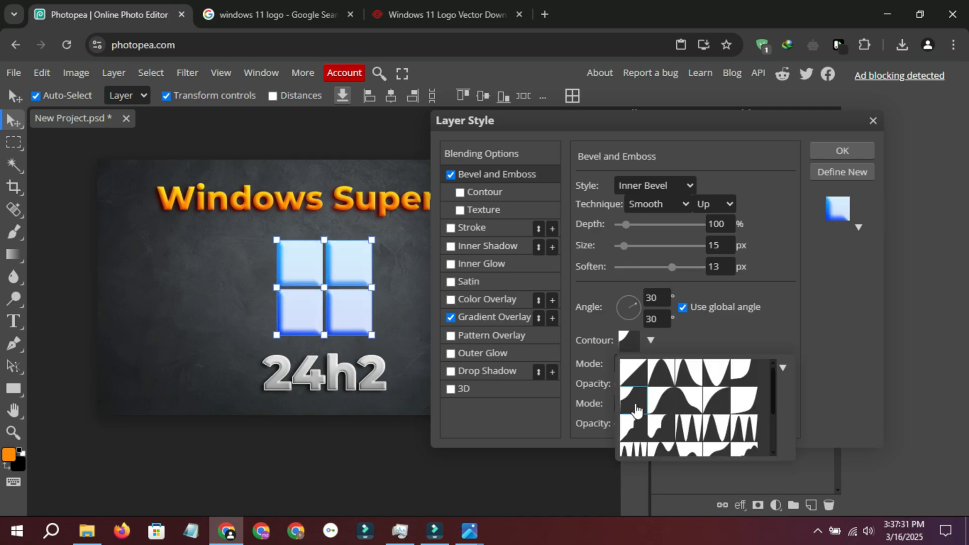
left_click(640, 376)
scroll(696, 398, "down", 3)
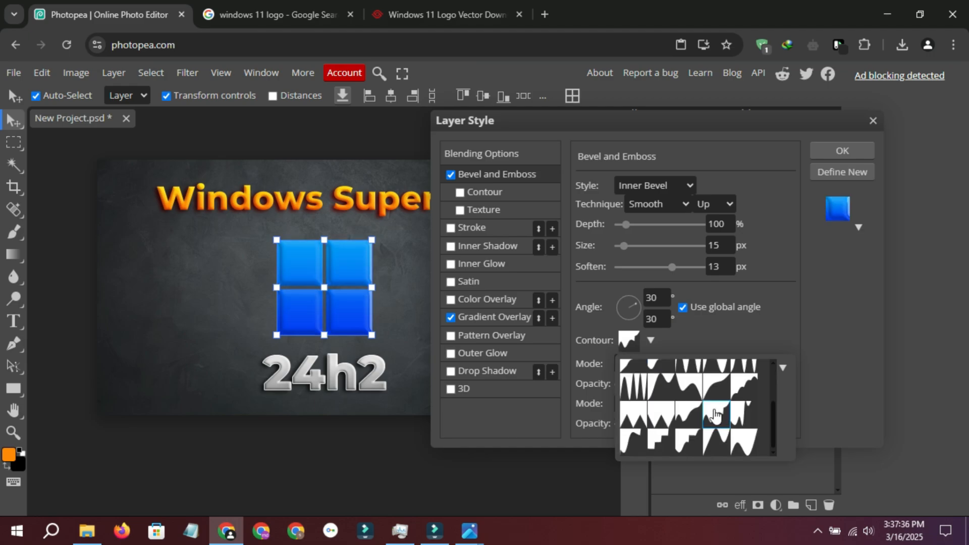
left_click(715, 414)
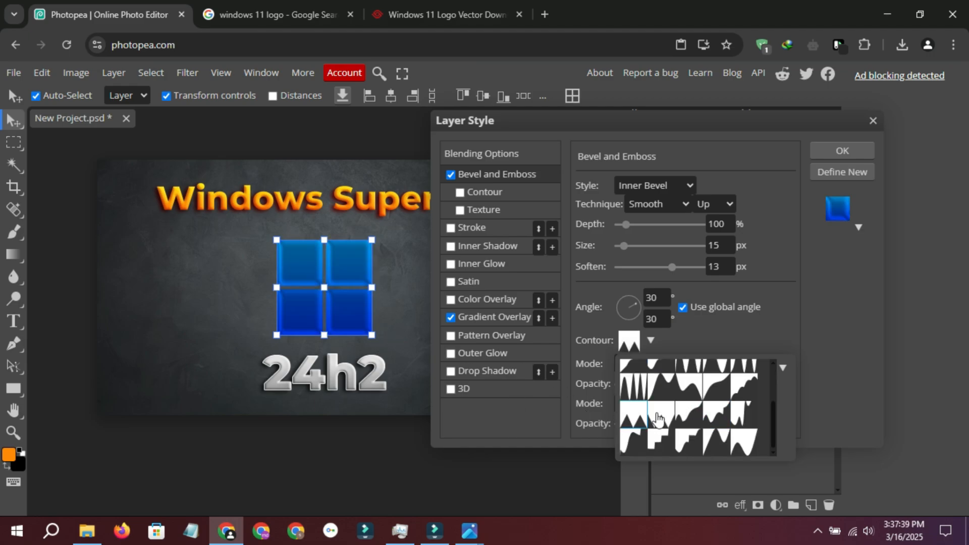
scroll(697, 404, "up", 5)
left_click(634, 379)
left_click(717, 344)
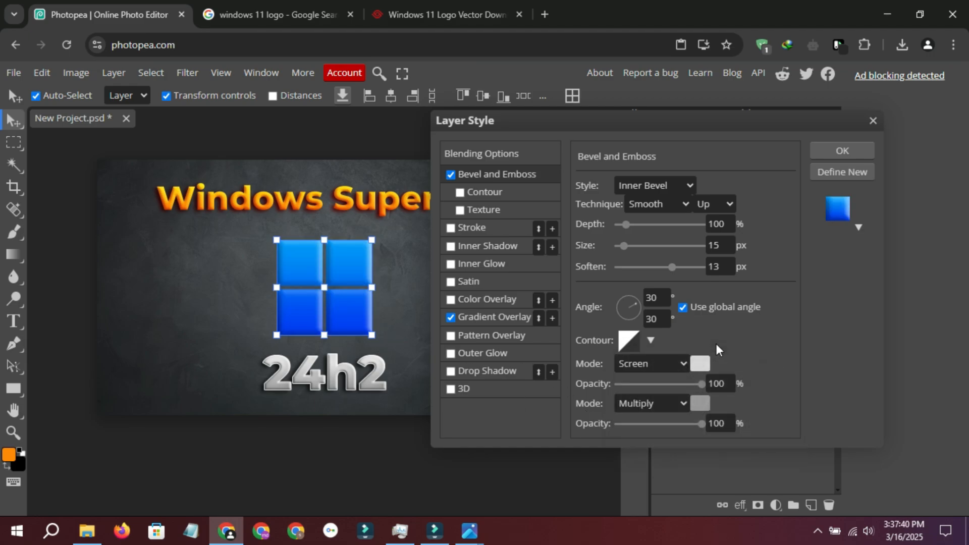
- Set the highlight colour of the logo's bevel to a medium blue
left_click(699, 364)
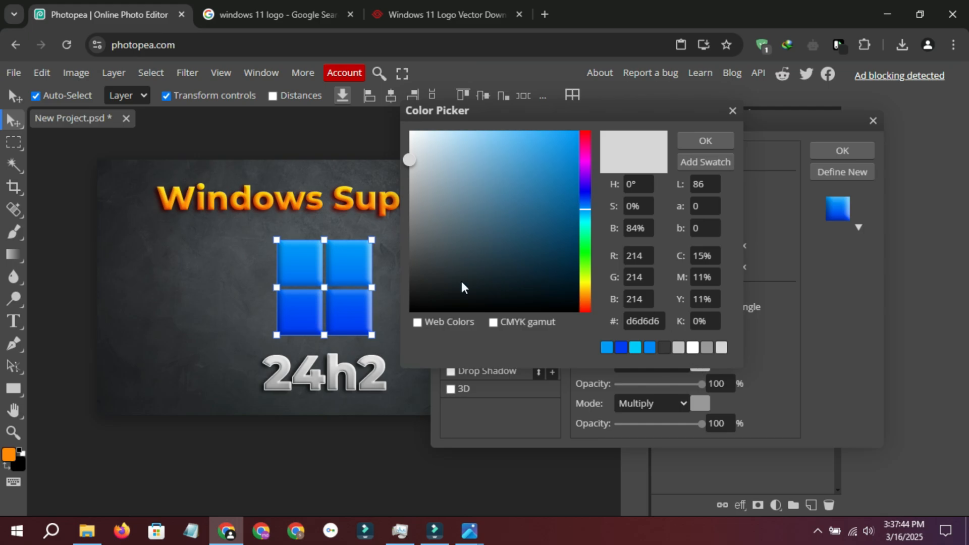
mouse_move(542, 207)
left_mouse_down()
mouse_move(573, 153)
mouse_move(562, 156)
left_mouse_up()
left_click(720, 140)
- Set the shadow colour of the logo's bevel to a dark teal, about #08889b
left_click(700, 404)
left_click(586, 217)
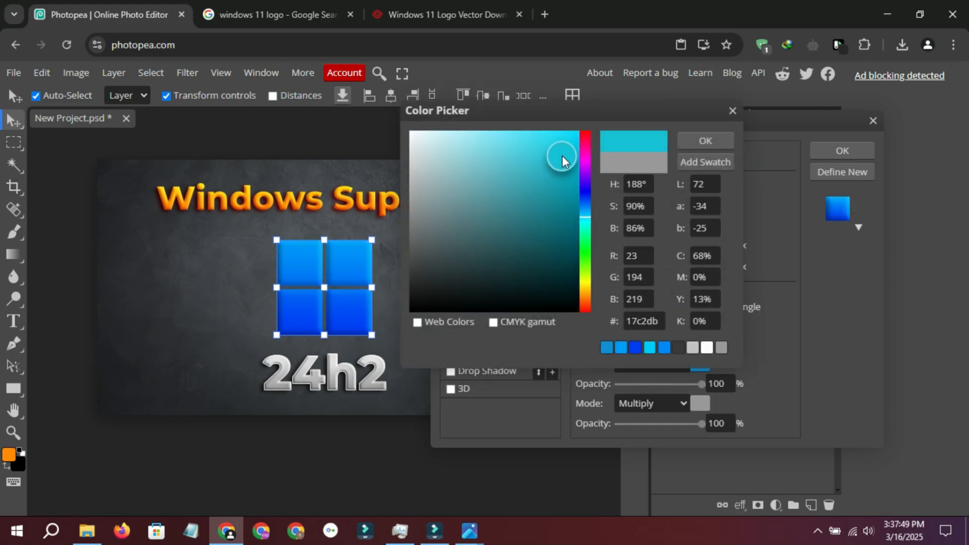
left_click(708, 140)
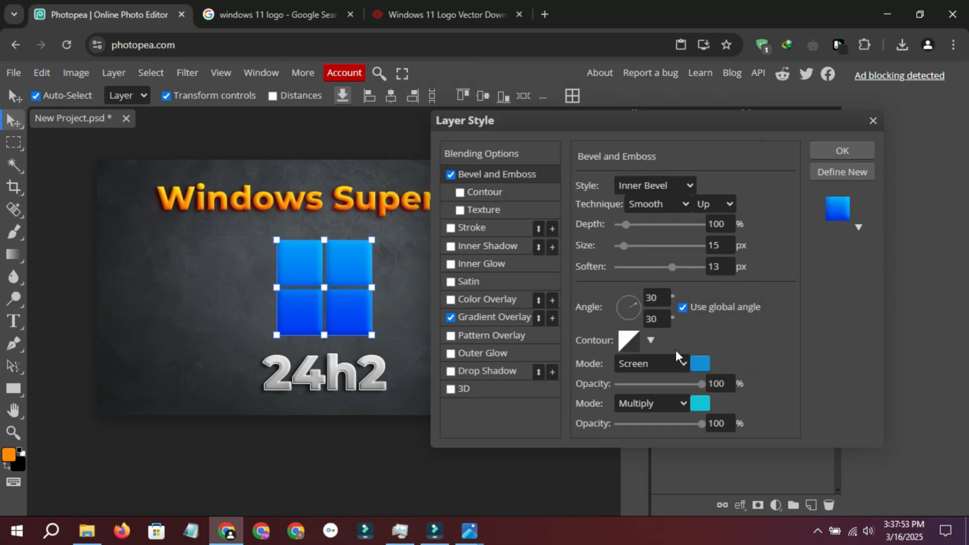
left_click(700, 403)
left_click(570, 205)
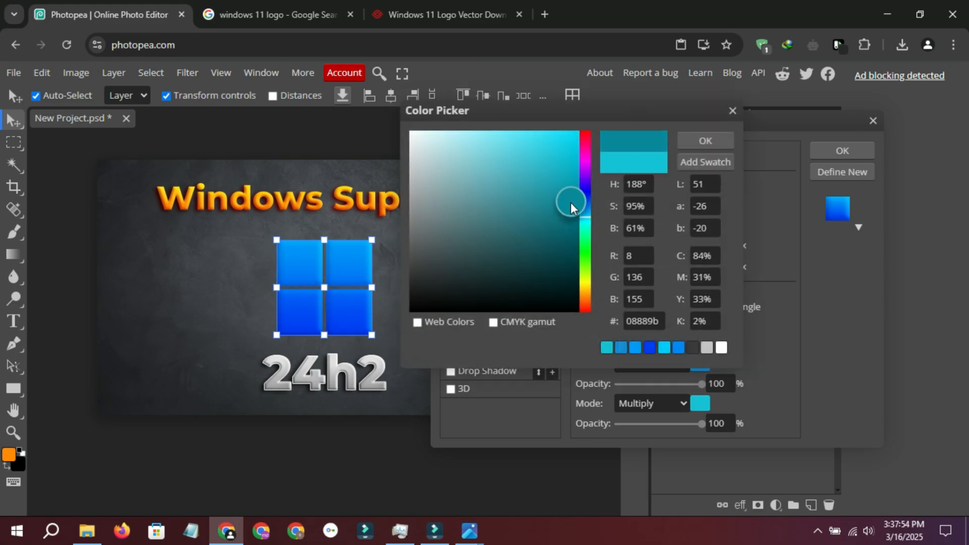
left_click(702, 140)
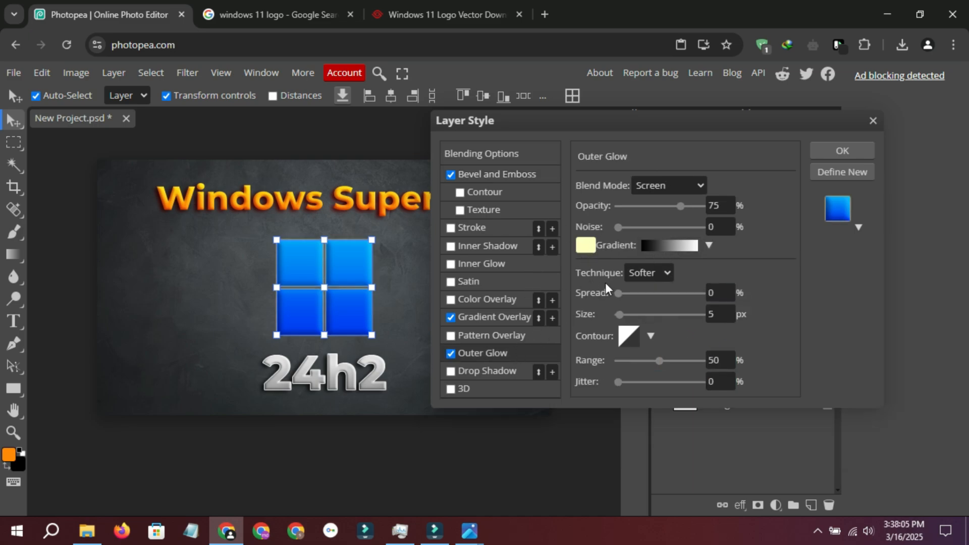
- Try a dark grey outer glow, #282828, on the Windows logo and turn the effect off
left_click(586, 248)
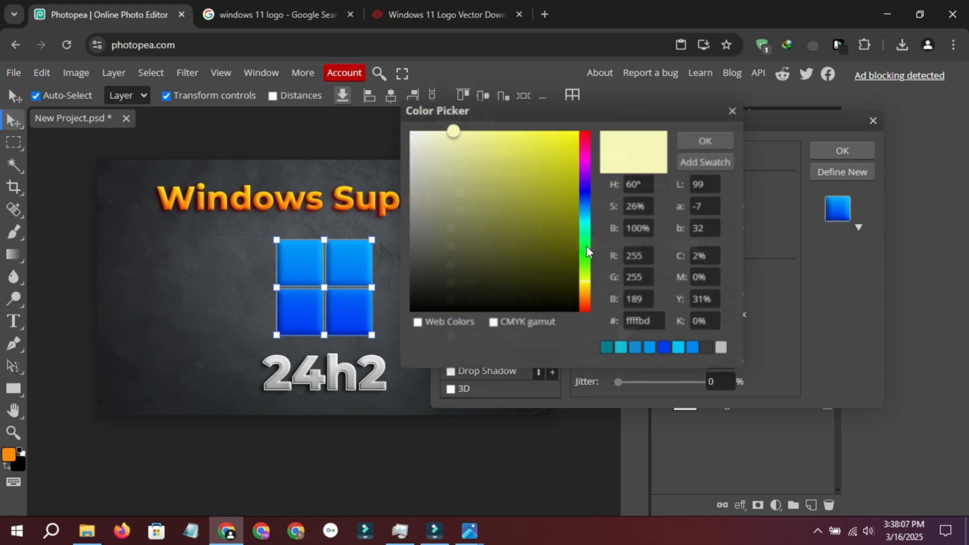
left_click(471, 236)
mouse_move(437, 273)
left_mouse_down()
mouse_move(401, 267)
mouse_move(350, 338)
mouse_move(328, 284)
left_mouse_up()
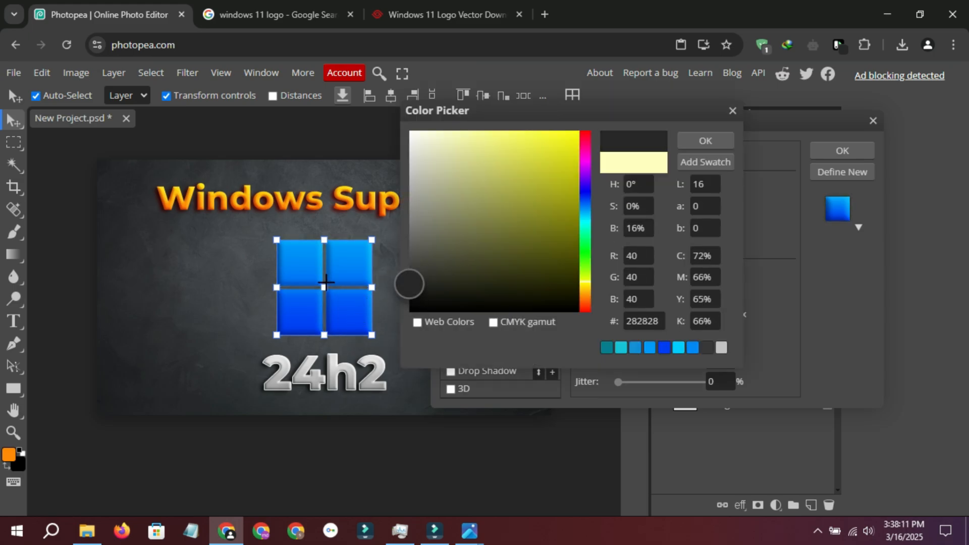
left_click(705, 141)
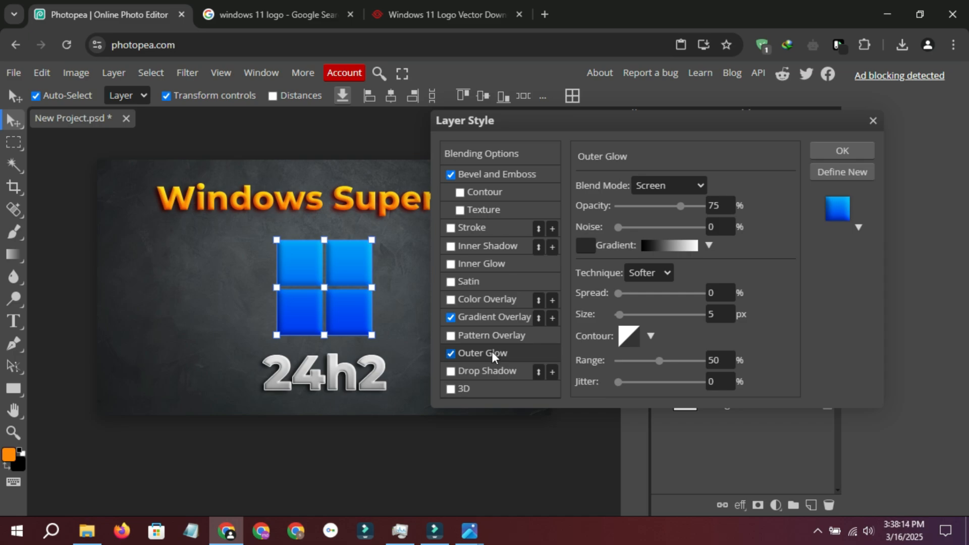
left_click(455, 353)
- Add a dark grey drop shadow to the Windows logo with 85% opacity, 9 px distance and 12 px size
left_click(478, 371)
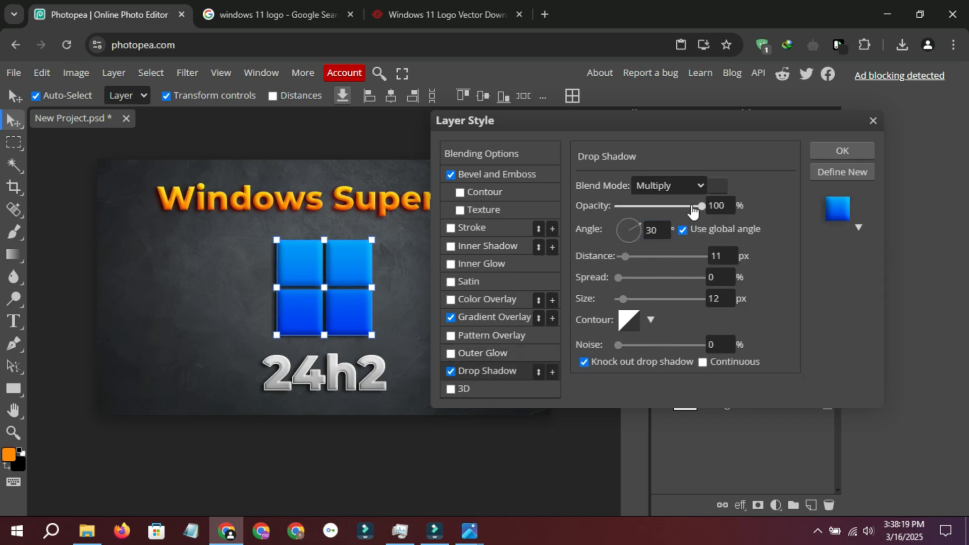
mouse_move(701, 206)
left_mouse_down()
mouse_move(688, 210)
mouse_move(690, 221)
left_mouse_up()
left_click(718, 186)
left_click(414, 285)
left_click_drag(414, 286, 412, 266)
left_click(706, 141)
left_click_drag(626, 259, 552, 280)
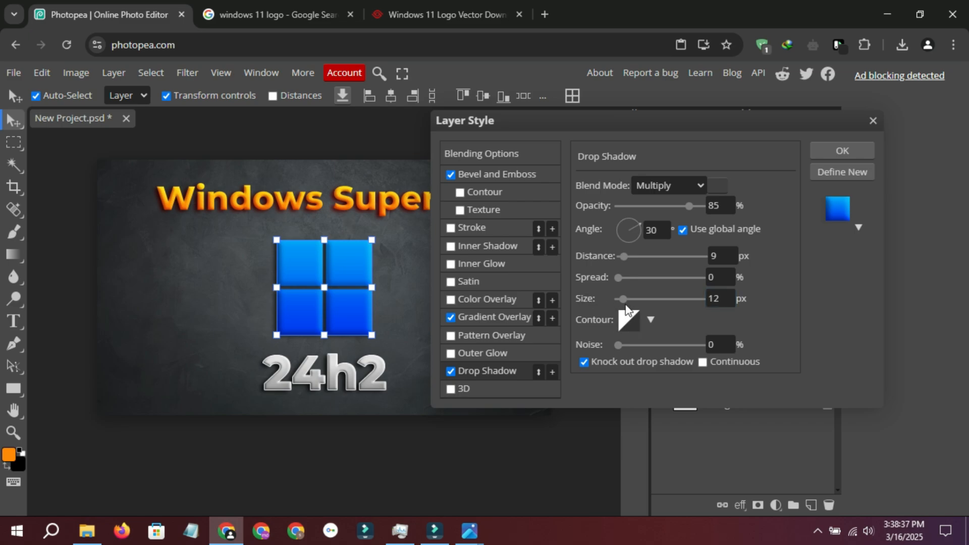
left_click_drag(626, 299, 627, 301)
- Try several contour presets on the logo's drop shadow, choose a curved one, and apply the layer style
left_click(650, 320)
left_click(689, 379)
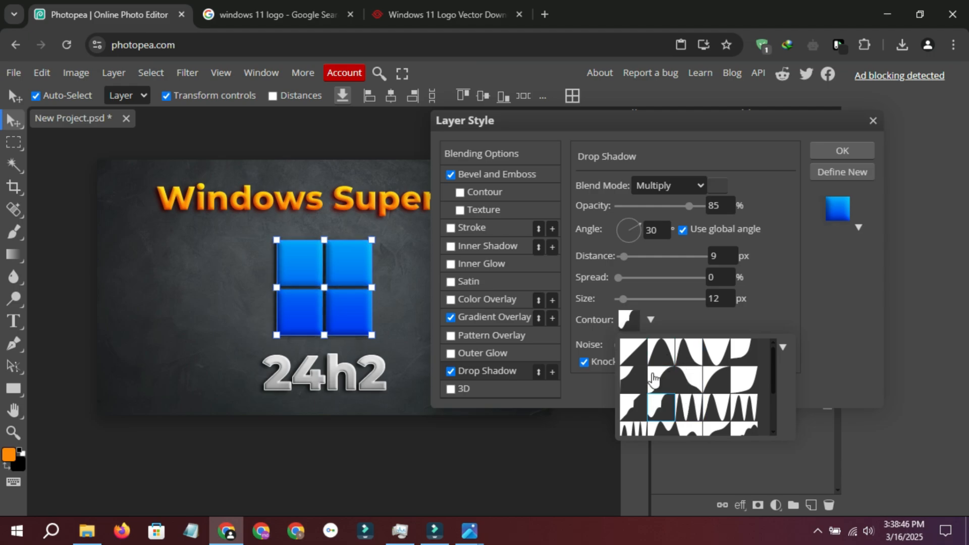
left_click(654, 377)
left_click(634, 357)
left_click(672, 373)
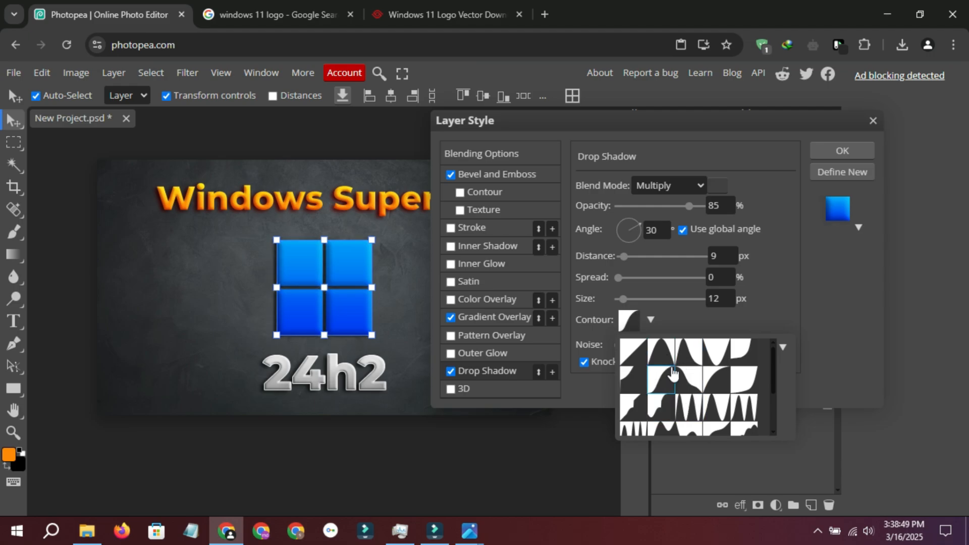
left_click(777, 311)
left_click(838, 152)
left_click(587, 166)
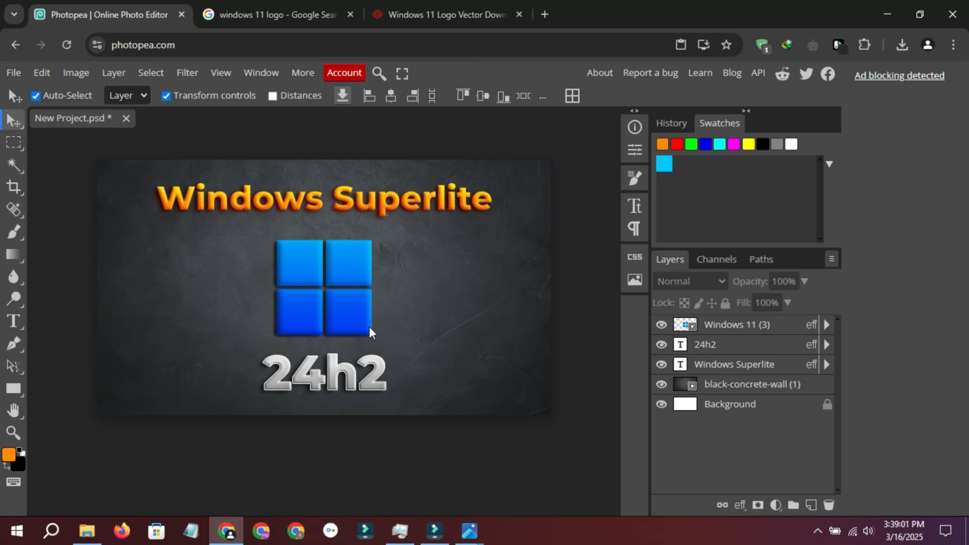
left_click(13, 77)
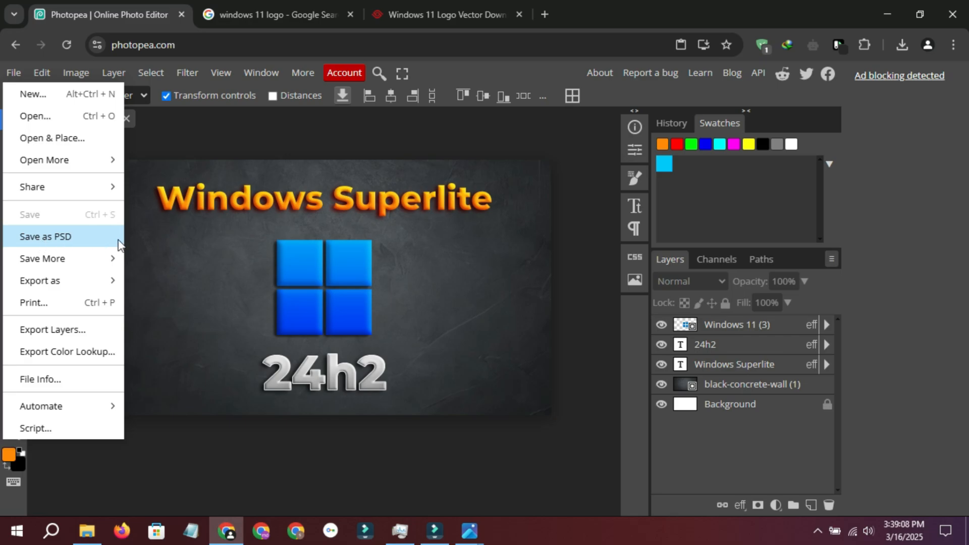
left_click(93, 244)
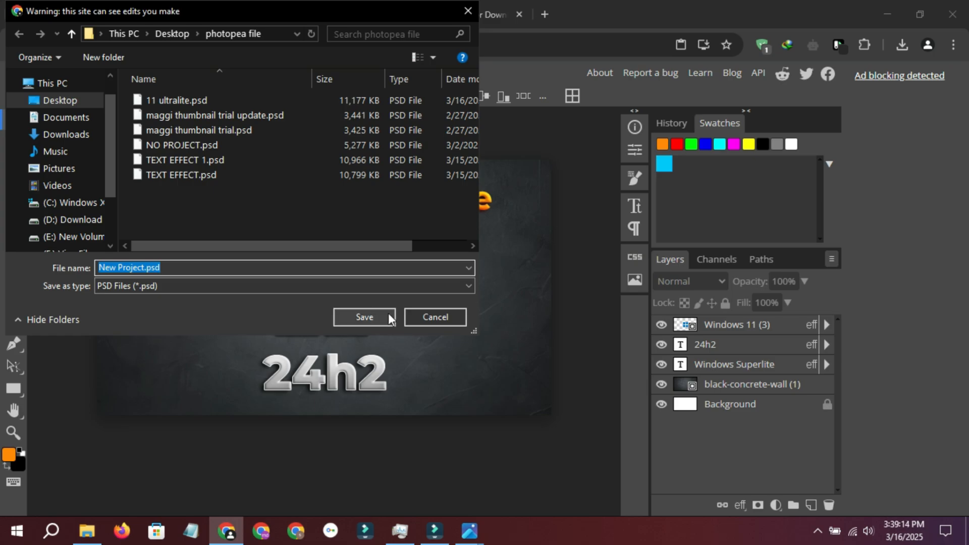
left_click(420, 318)
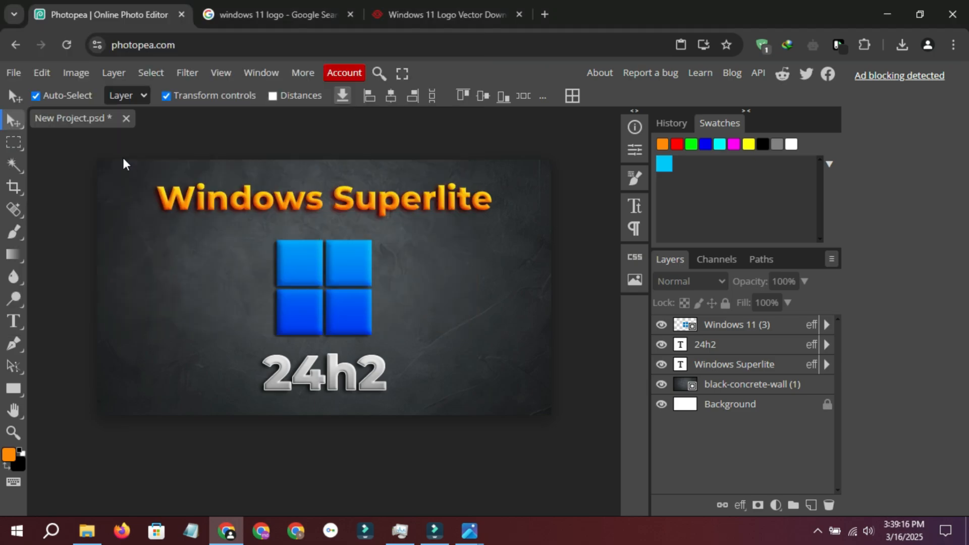
- Export the thumbnail as an image file
left_click(13, 73)
mouse_move(78, 281)
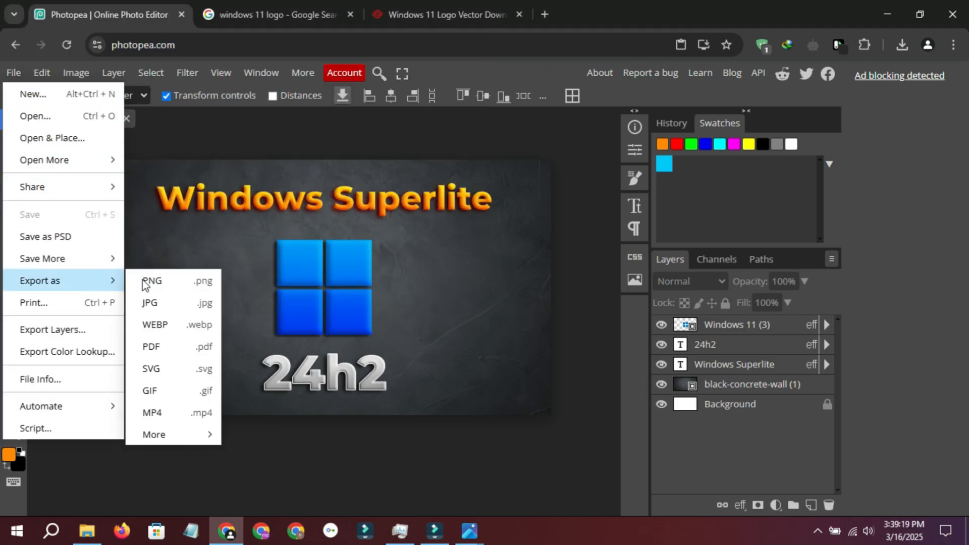